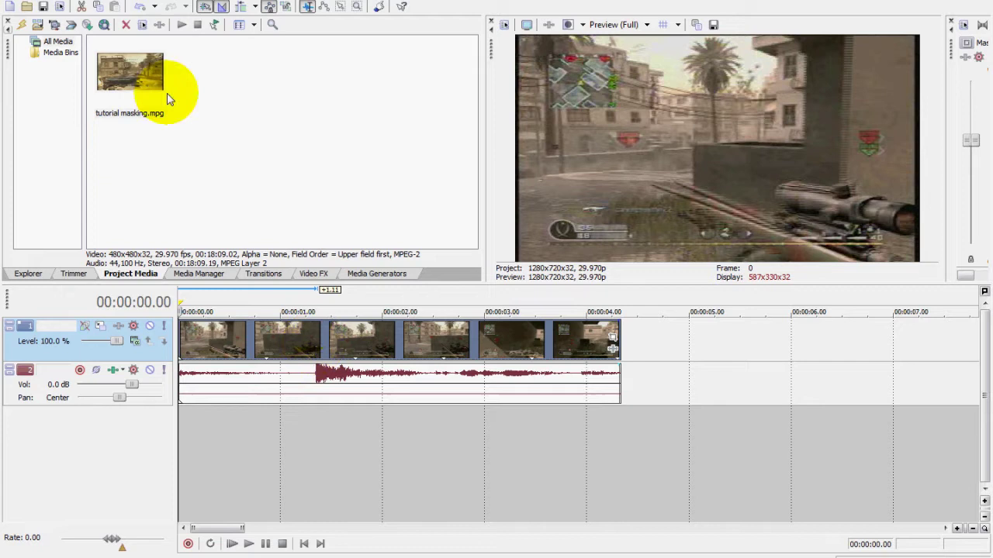
Scrub the 'tutorial masking.mpg' clip to the muzzle-flash frame 40 at 00:00:01.10
{"action": "right_click", "coordinate": [656, 341]}
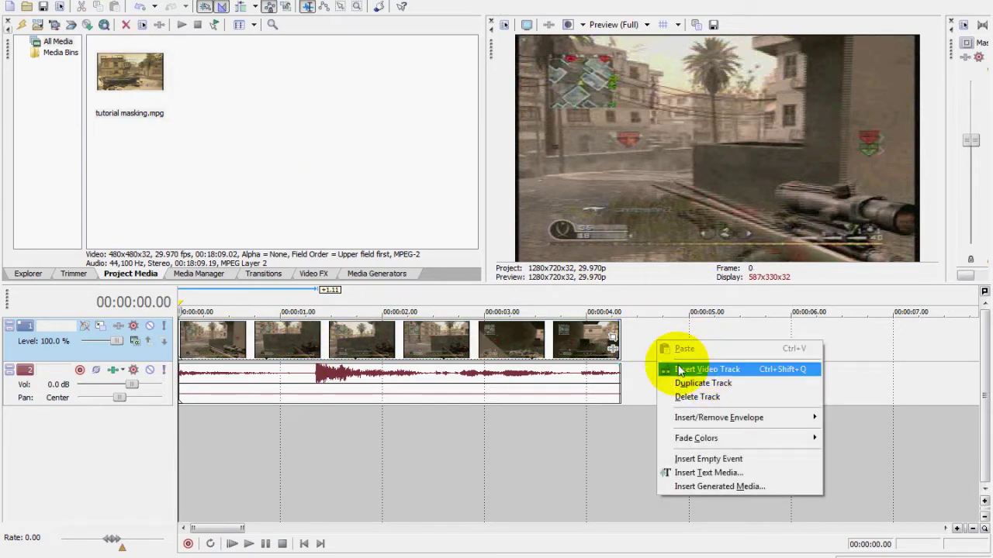
{"action": "left_click", "coordinate": [637, 339]}
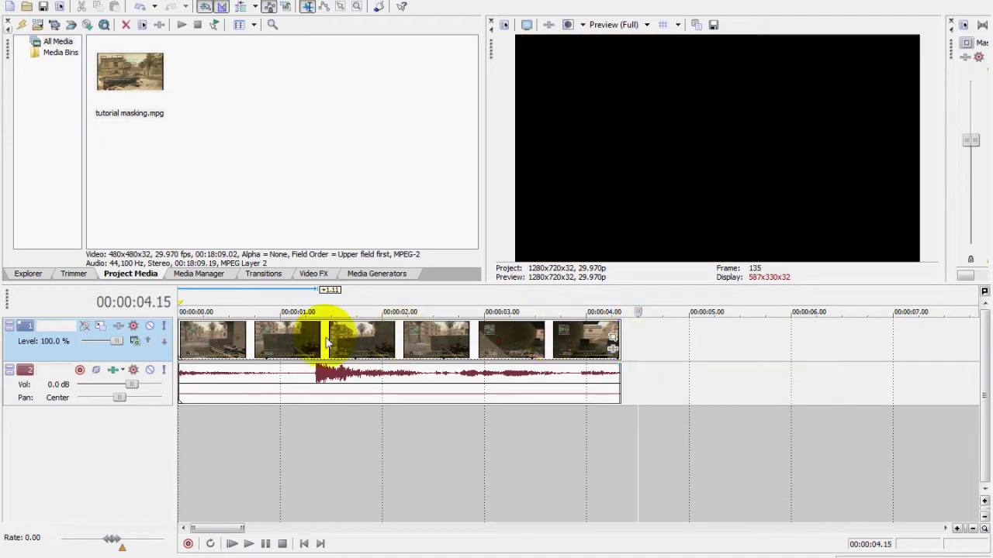
{"action": "left_click", "coordinate": [304, 341]}
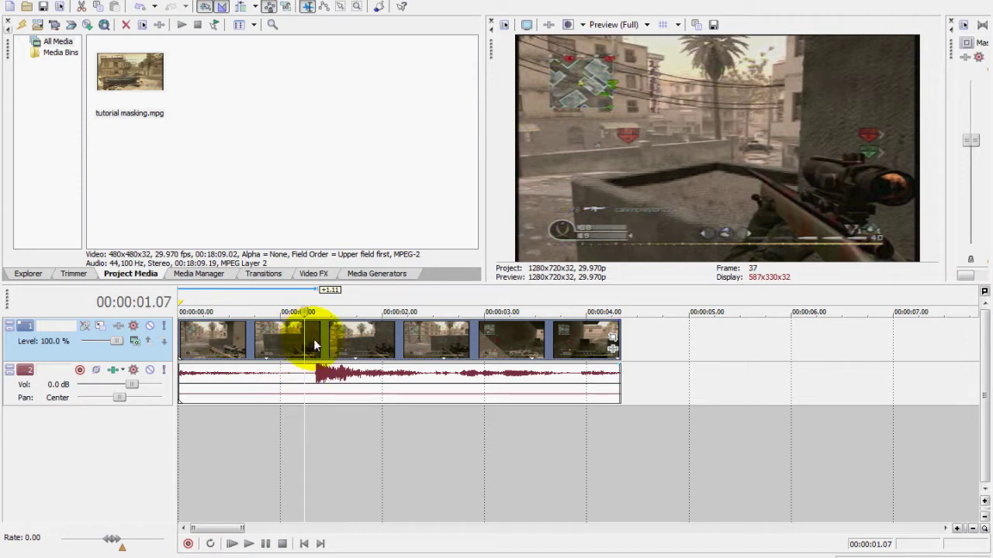
{"action": "left_click", "coordinate": [287, 333]}
{"action": "left_click", "coordinate": [332, 347]}
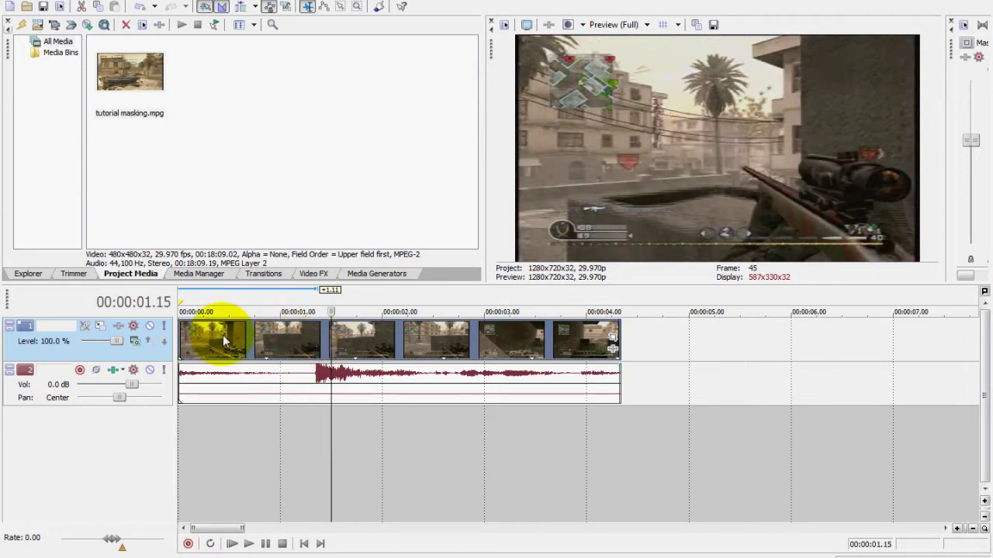
{"action": "left_click", "coordinate": [220, 337]}
{"action": "left_click", "coordinate": [463, 340]}
{"action": "left_click", "coordinate": [250, 345]}
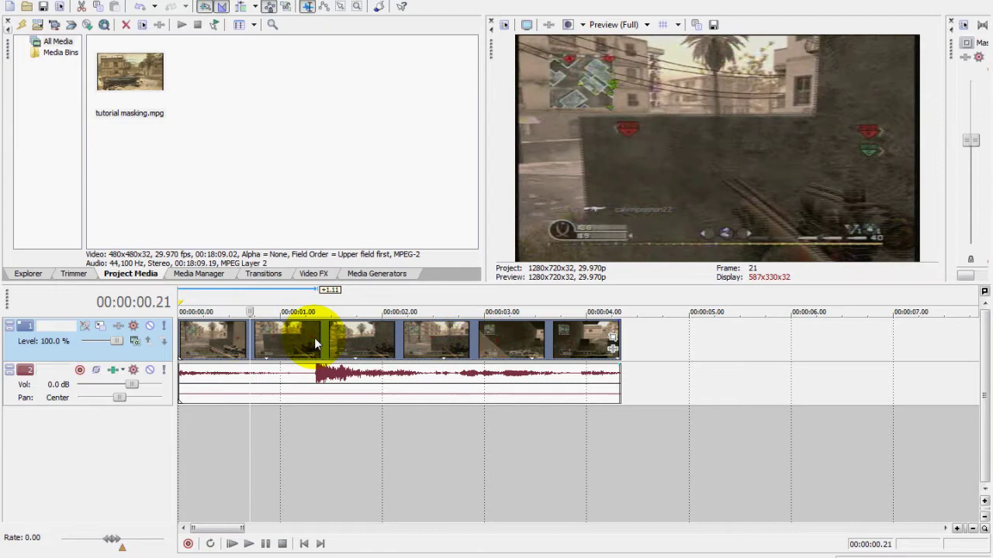
{"action": "left_click", "coordinate": [314, 338]}
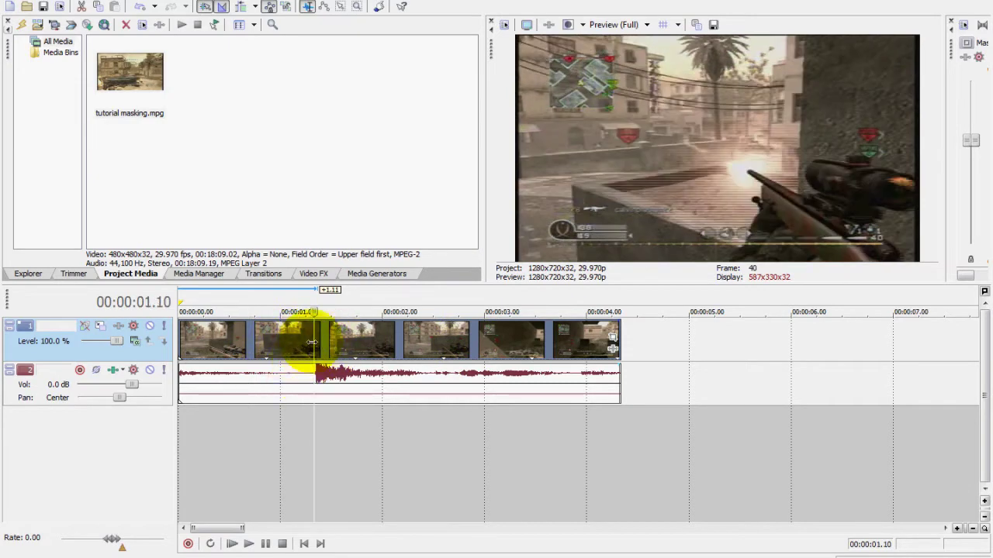
Zoom into the timeline and split the clip at 00:00:01.10 with S
{"action": "scroll", "coordinate": [321, 344], "scroll_direction": "up", "scroll_amount": 4}
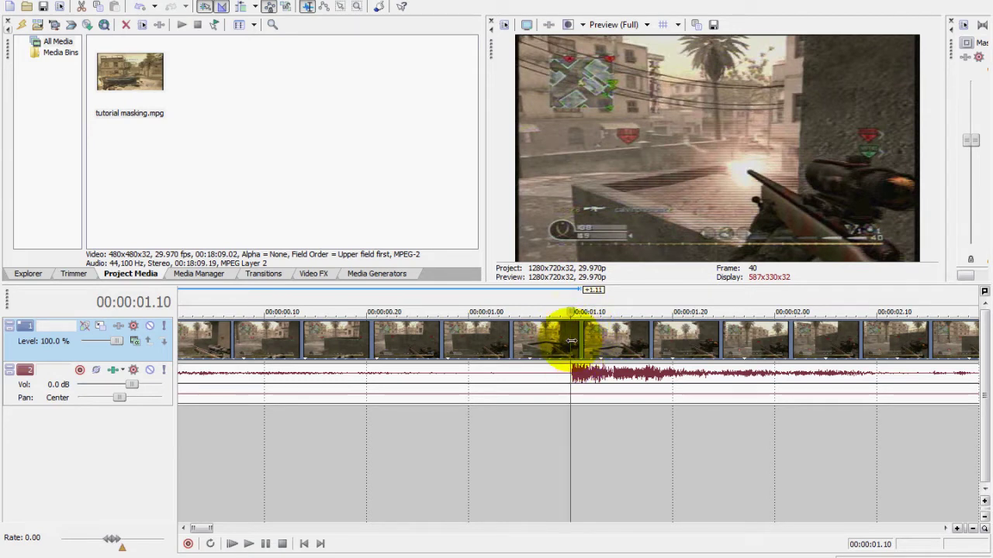
{"action": "key", "text": "s"}
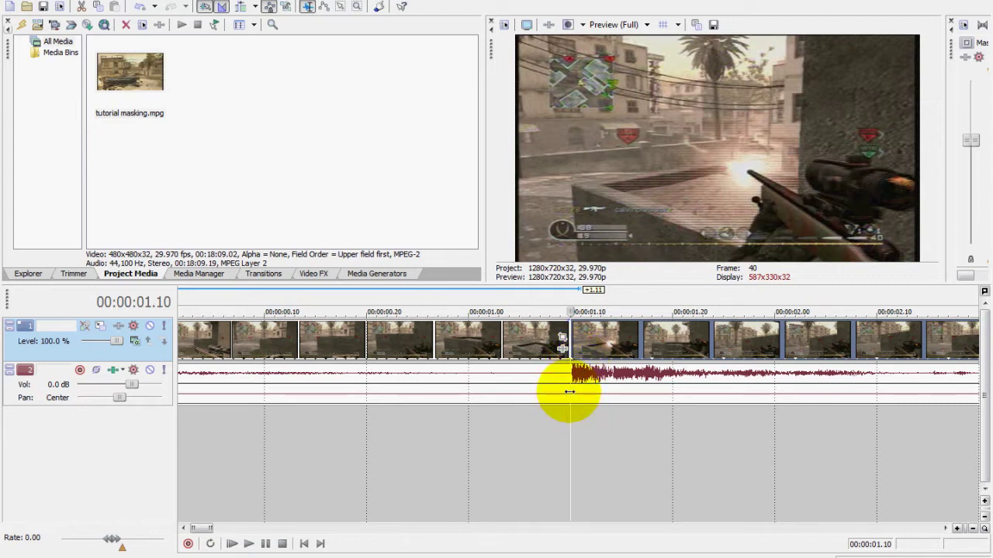
{"action": "key", "text": "Right"}
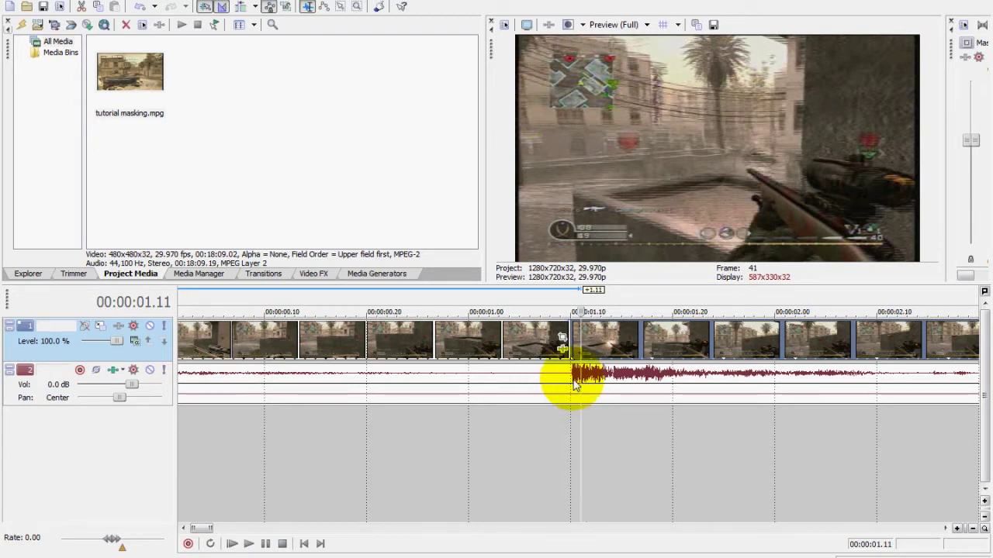
Step frames back and forth to confirm the split sits on flash frame 40
{"action": "scroll", "coordinate": [527, 442], "scroll_direction": "down", "scroll_amount": 2}
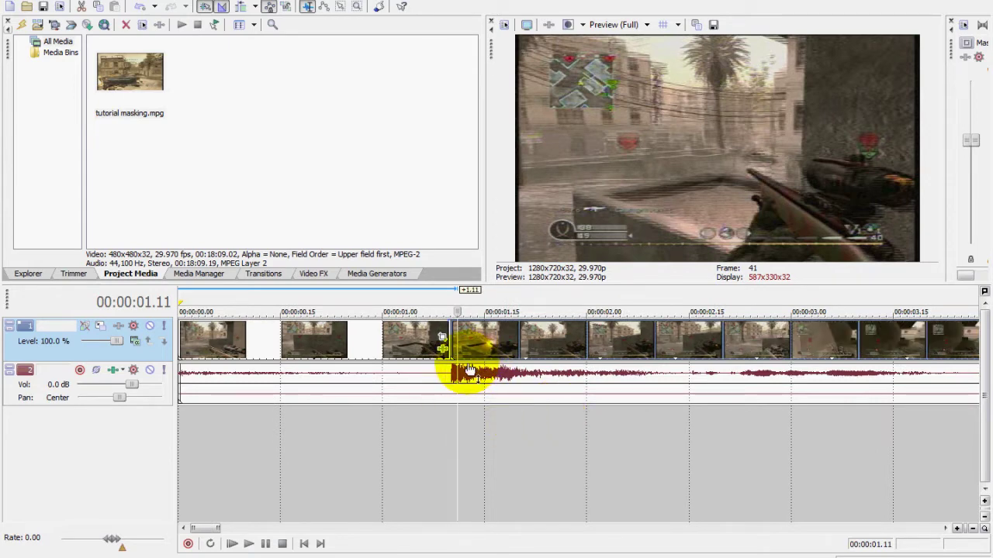
{"action": "scroll", "coordinate": [469, 368], "scroll_direction": "up", "scroll_amount": 3}
{"action": "scroll", "coordinate": [540, 365], "scroll_direction": "up", "scroll_amount": 2}
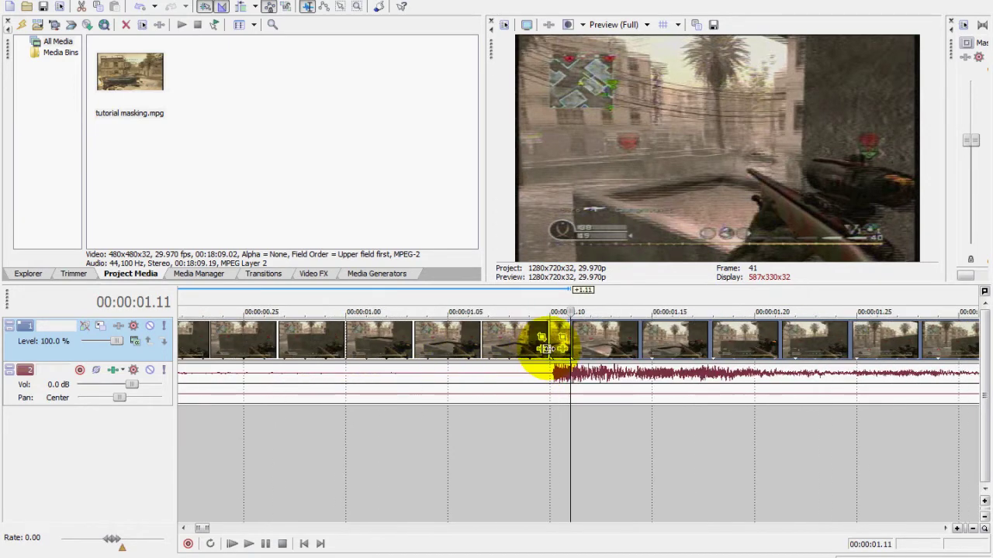
{"action": "left_click", "coordinate": [557, 330]}
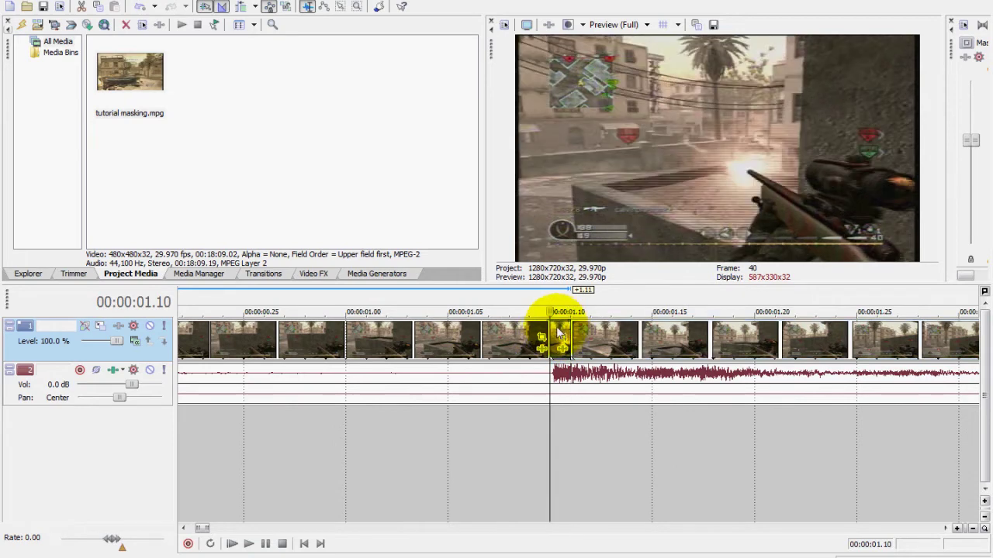
{"action": "key", "text": "Right"}
{"action": "key", "text": "Left"}
{"action": "key", "text": "Right"}
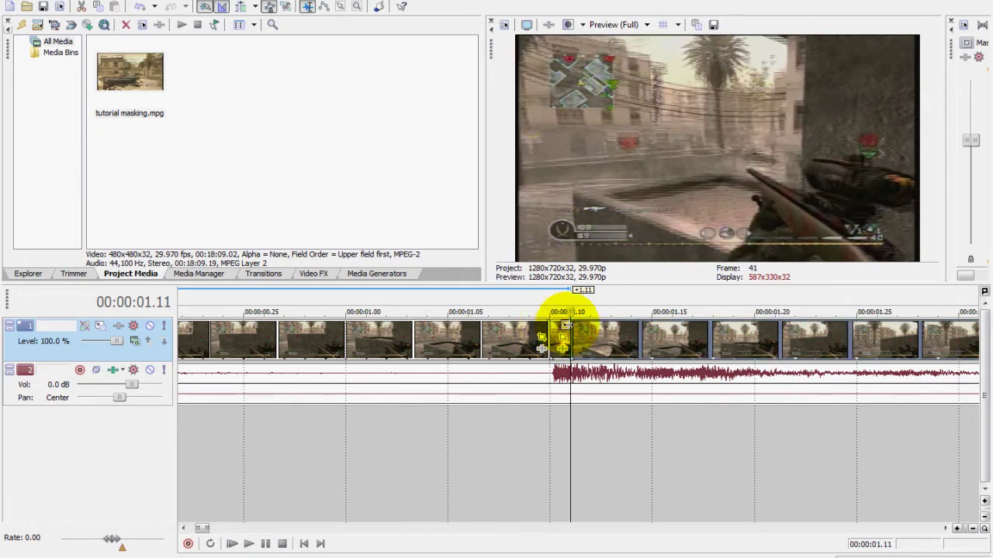
{"action": "key", "text": "Left"}
Copy the flash event and paste it onto a newly inserted top video track
{"action": "right_click", "coordinate": [558, 332]}
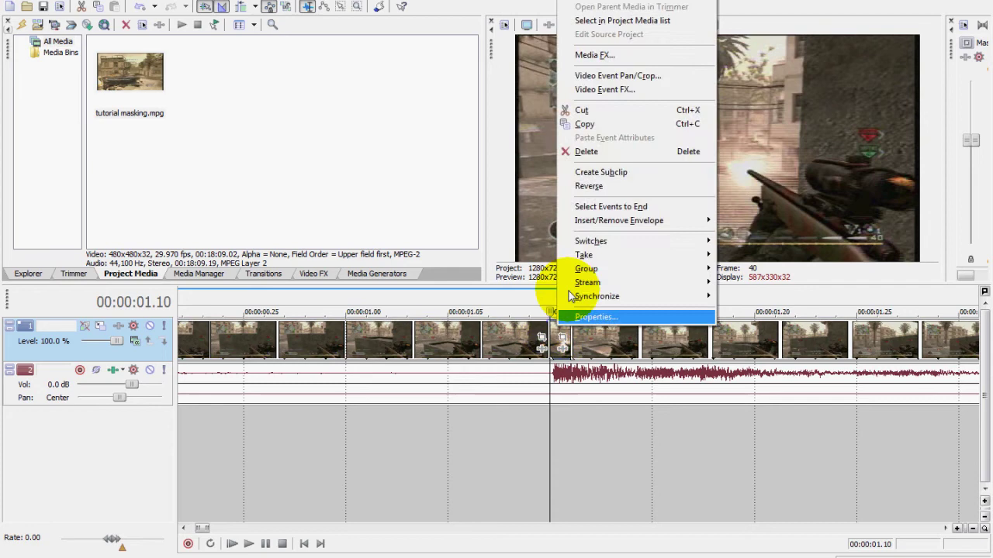
{"action": "left_click", "coordinate": [585, 123]}
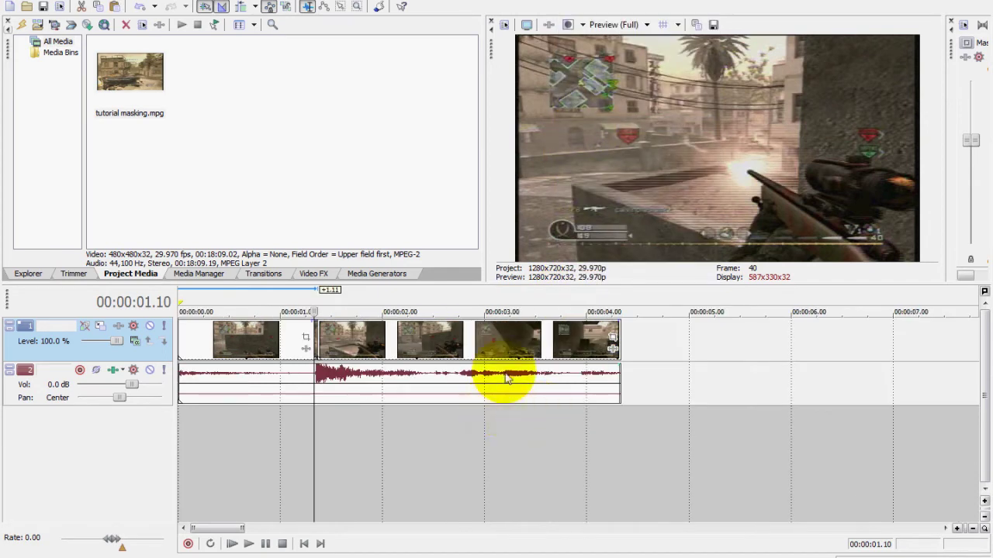
{"action": "right_click", "coordinate": [654, 336]}
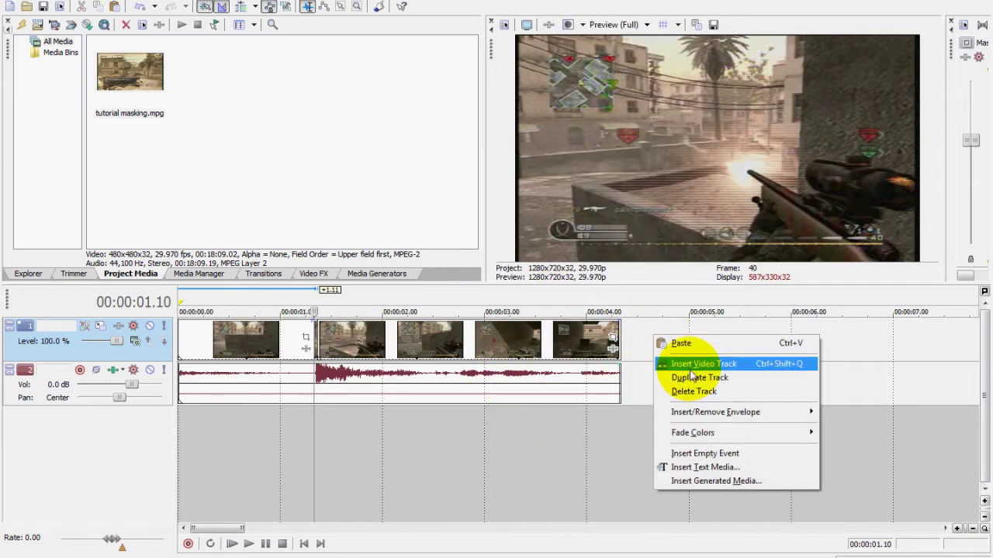
{"action": "left_click", "coordinate": [691, 365]}
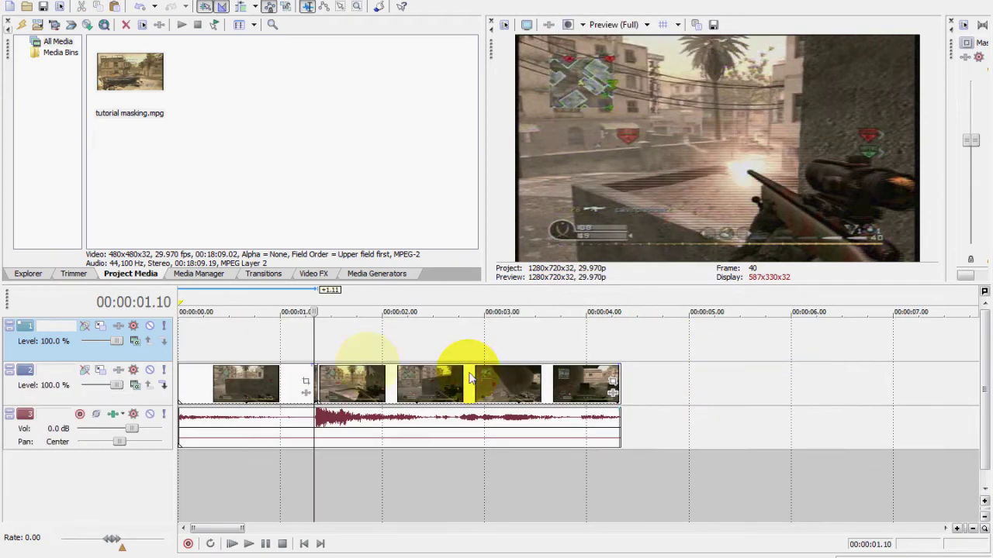
{"action": "right_click", "coordinate": [317, 346]}
{"action": "left_click", "coordinate": [324, 348]}
Compare the pasted one-frame copy with the original and select it on track 1
{"action": "scroll", "coordinate": [325, 382], "scroll_direction": "up", "scroll_amount": 2}
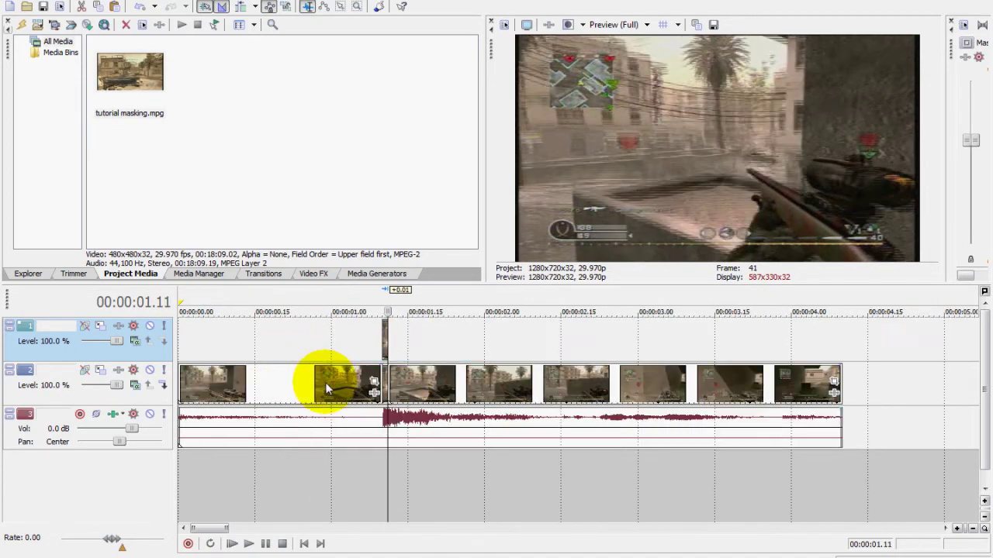
{"action": "scroll", "coordinate": [325, 382], "scroll_direction": "up", "scroll_amount": 2}
{"action": "left_click", "coordinate": [560, 353]}
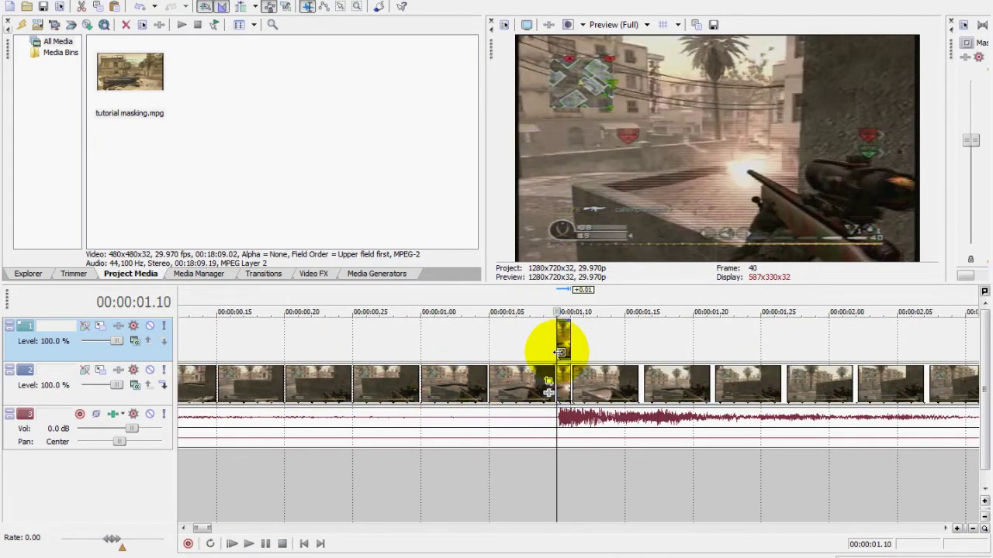
{"action": "key", "text": "Right"}
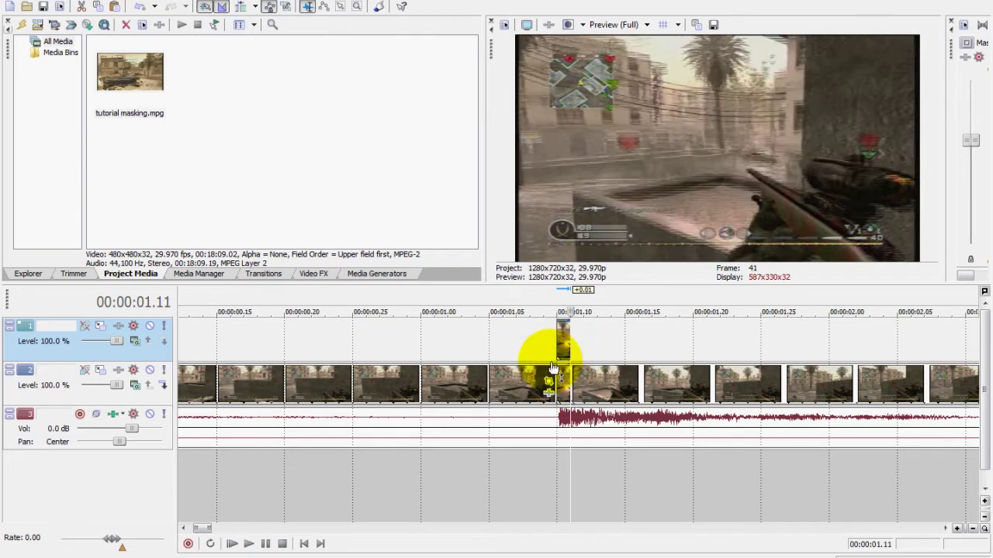
{"action": "left_click", "coordinate": [558, 349]}
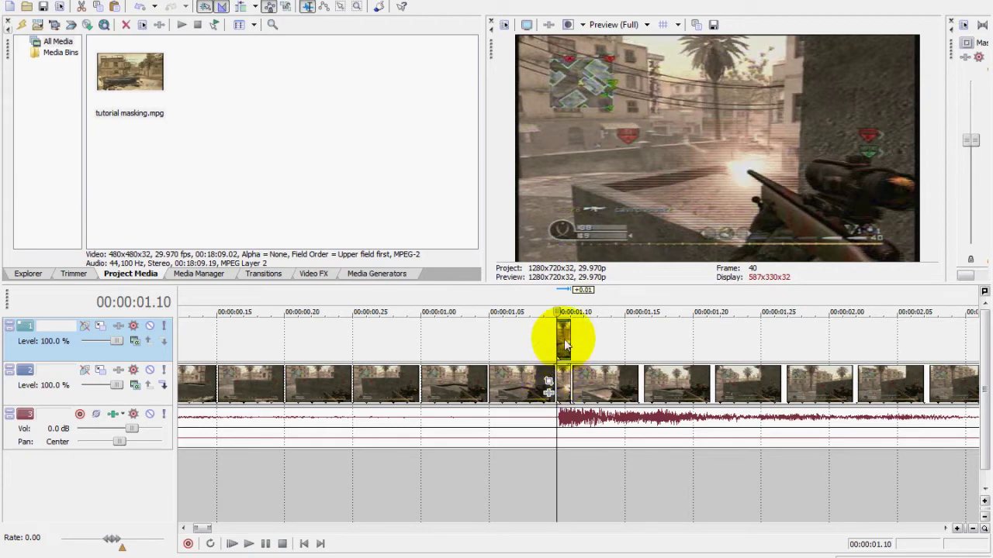
{"action": "left_click", "coordinate": [564, 392]}
{"action": "left_click", "coordinate": [560, 333]}
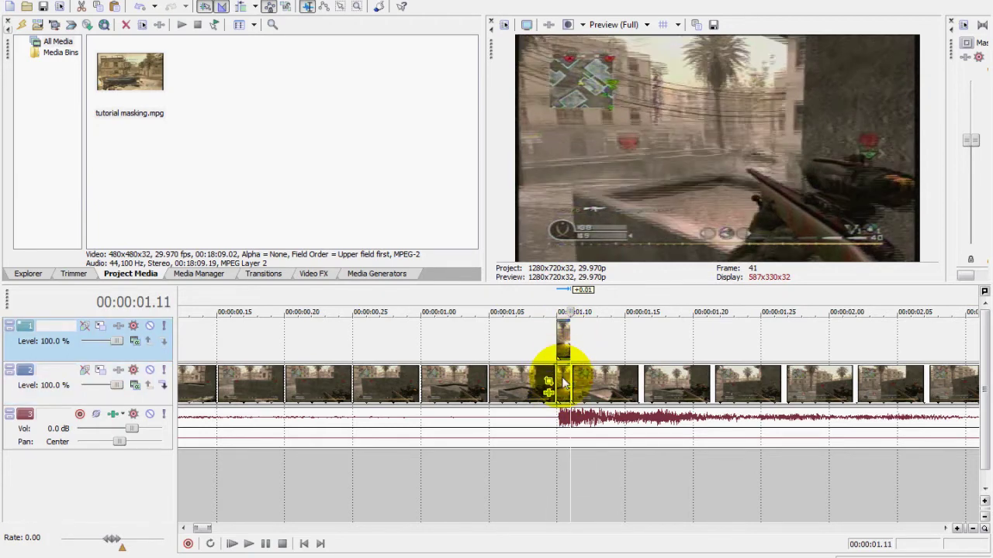
{"action": "left_click", "coordinate": [565, 377]}
{"action": "left_click", "coordinate": [564, 341]}
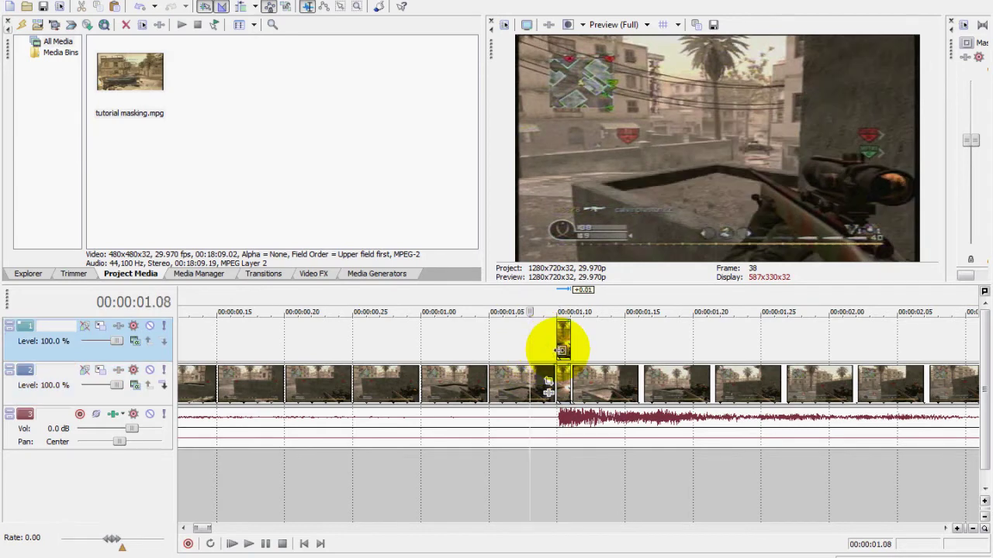
{"action": "scroll", "coordinate": [586, 381], "scroll_direction": "up", "scroll_amount": 3}
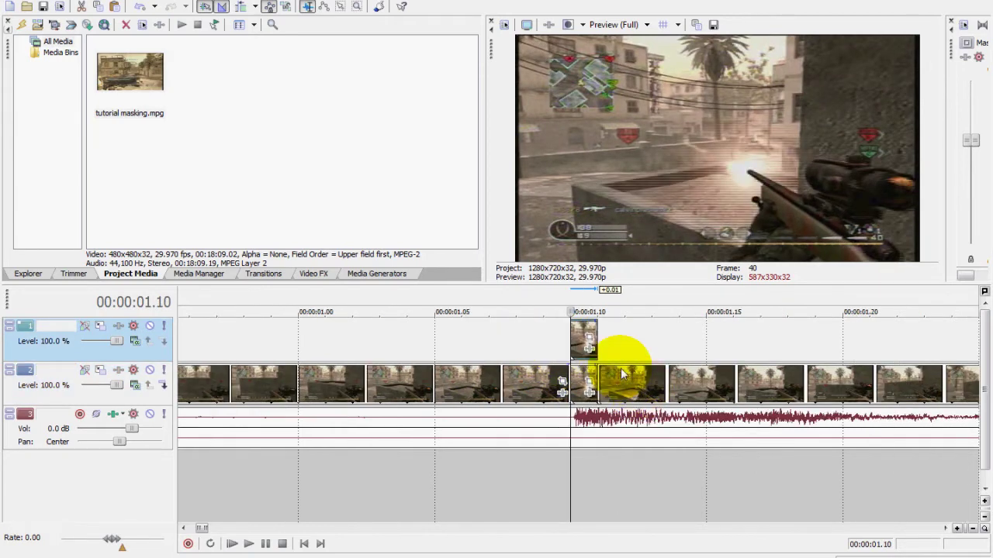
Open Pan/Crop for the copied frame, enable Mask, and choose the Anchor Creation Tool
{"action": "left_click", "coordinate": [590, 343]}
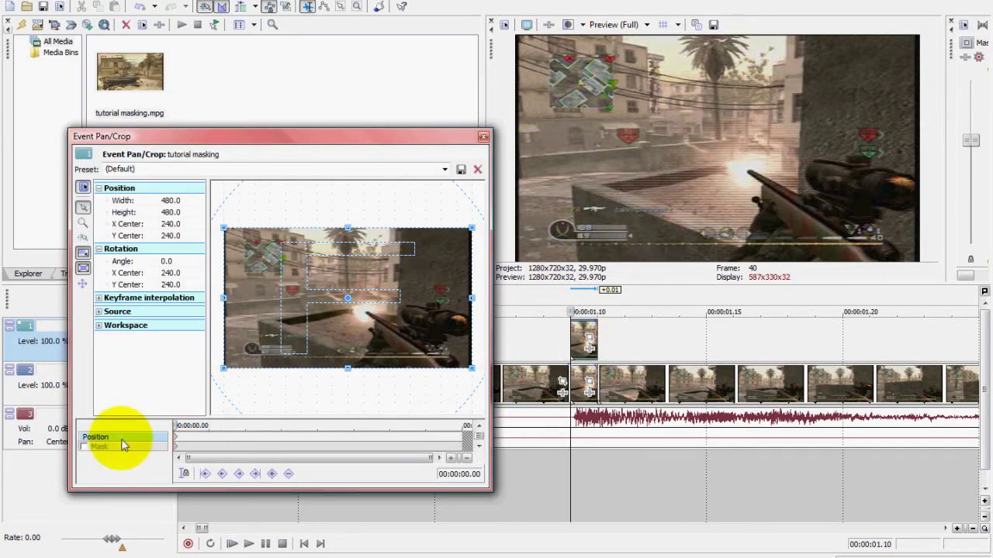
{"action": "left_click", "coordinate": [84, 447]}
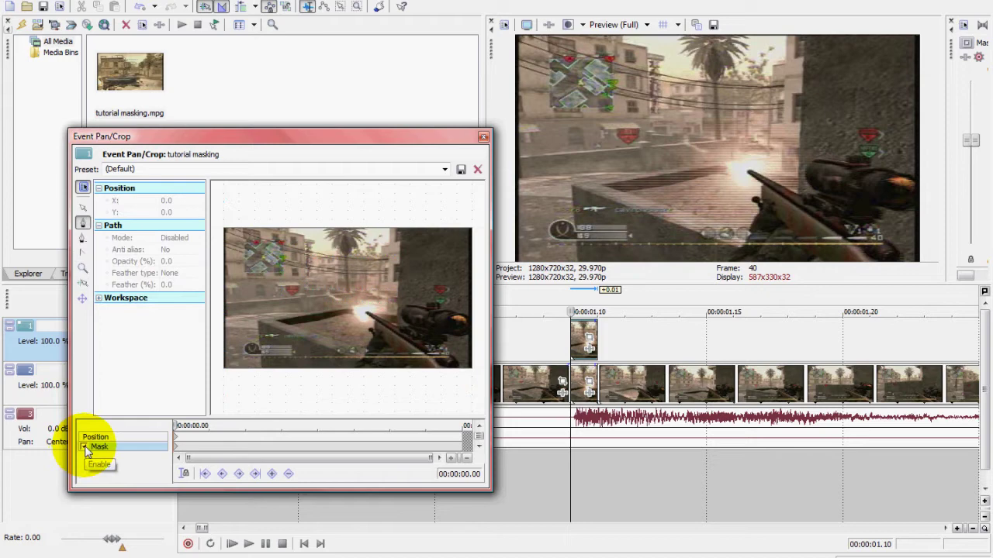
{"action": "left_click", "coordinate": [83, 224]}
{"action": "scroll", "coordinate": [354, 354], "scroll_direction": "up", "scroll_amount": 4}
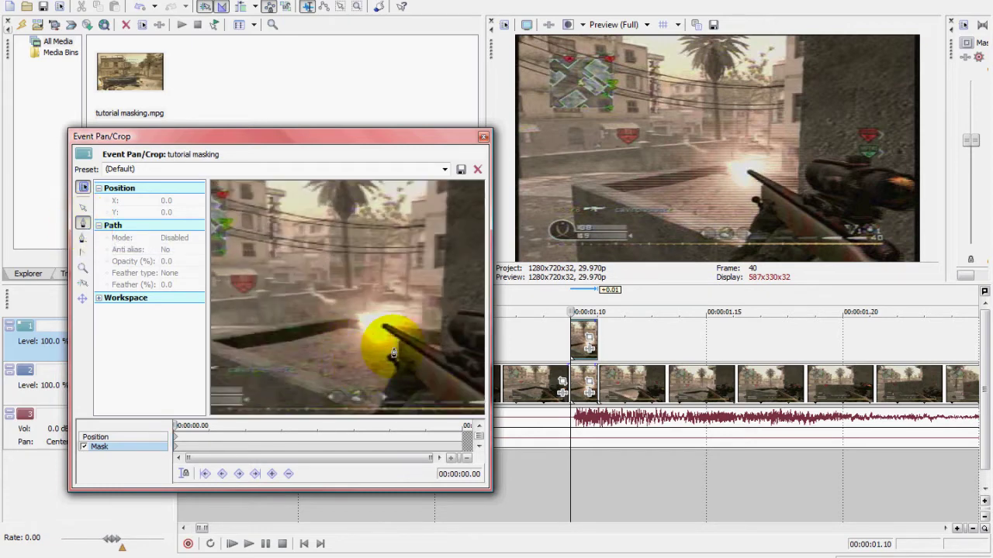
Place anchor points around the muzzle flash and close the mask path
{"action": "left_click", "coordinate": [390, 341]}
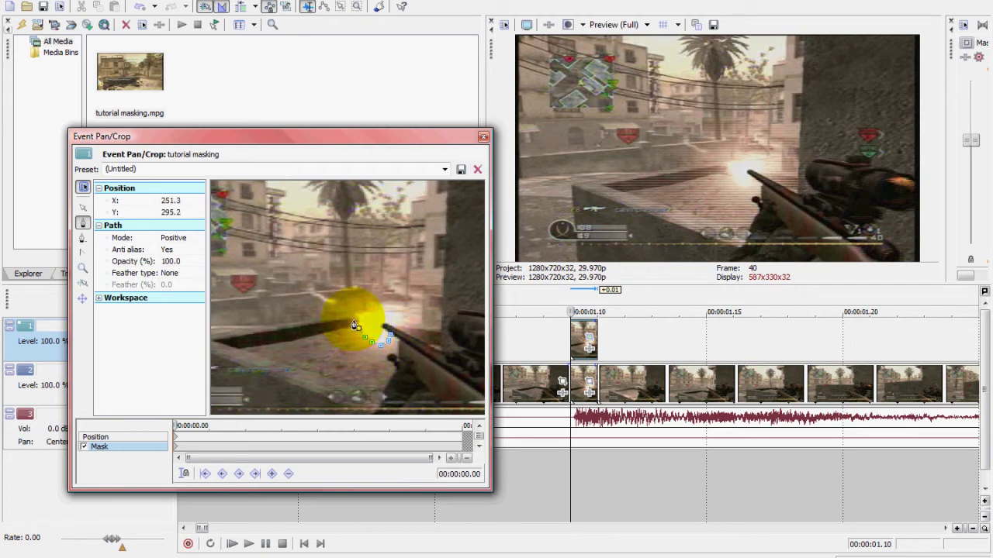
{"action": "left_click", "coordinate": [363, 310]}
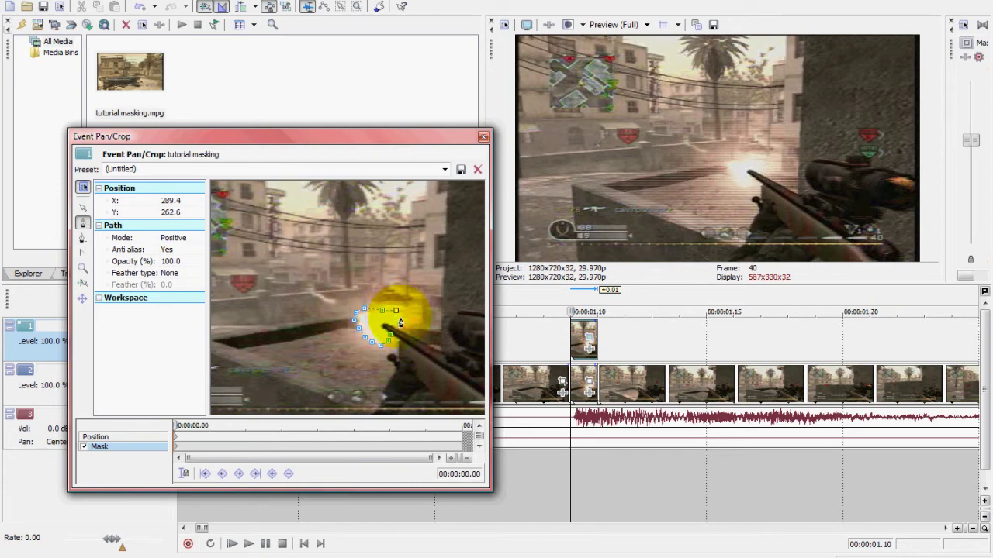
{"action": "left_click_drag", "start_coordinate": [400, 317], "coordinate": [397, 326]}
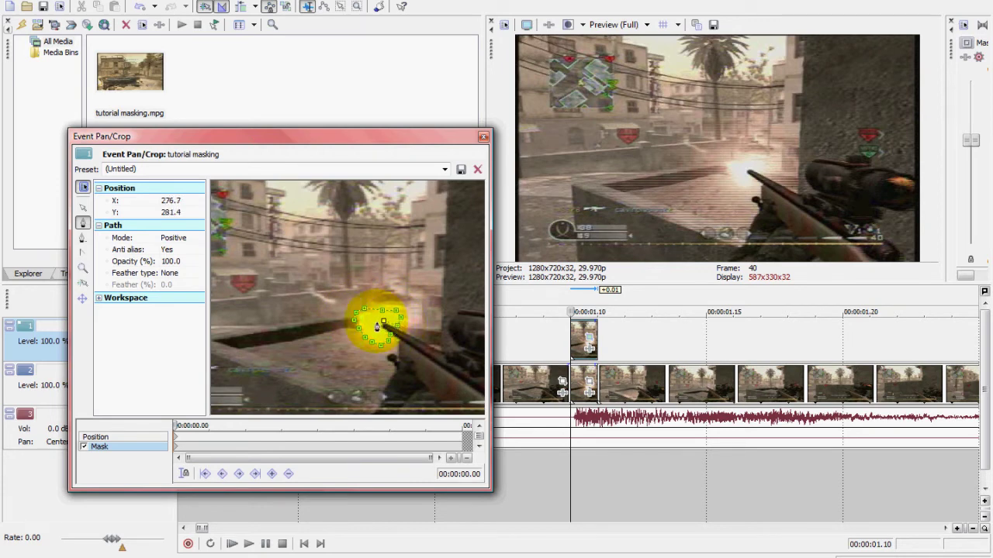
{"action": "left_click", "coordinate": [388, 339]}
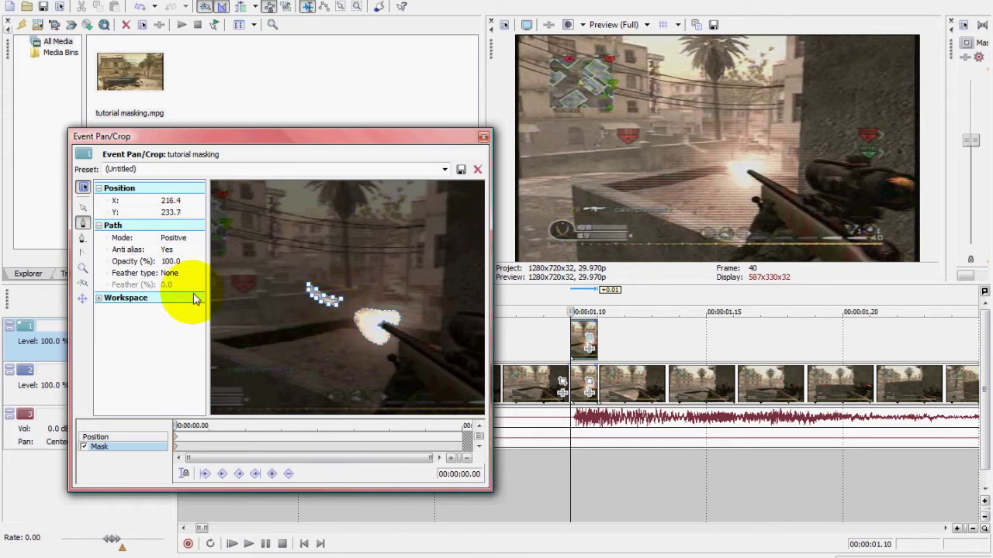
Switch to Normal Edit and select the flash mask shape to edit its feather type
{"action": "left_click", "coordinate": [83, 207]}
{"action": "left_click", "coordinate": [382, 369]}
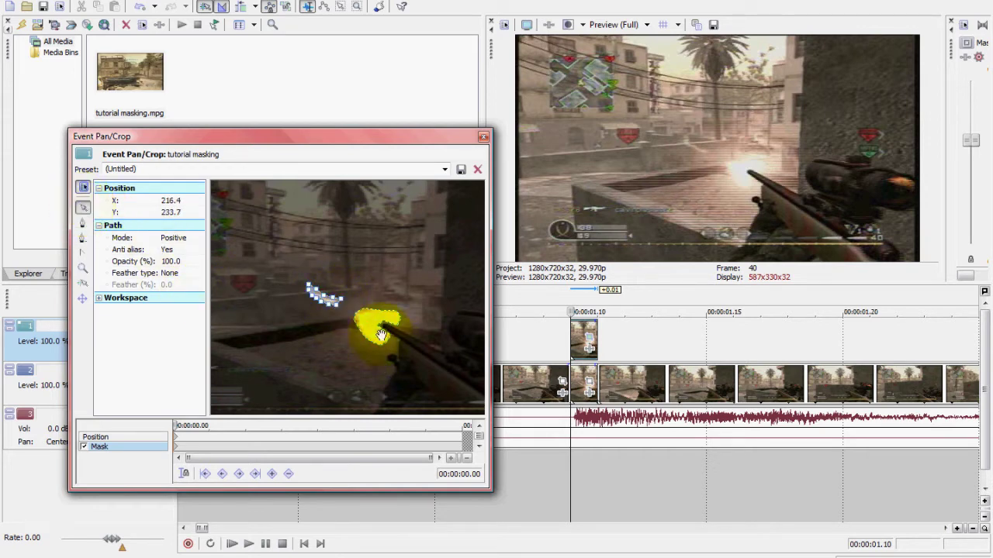
{"action": "left_click", "coordinate": [177, 291]}
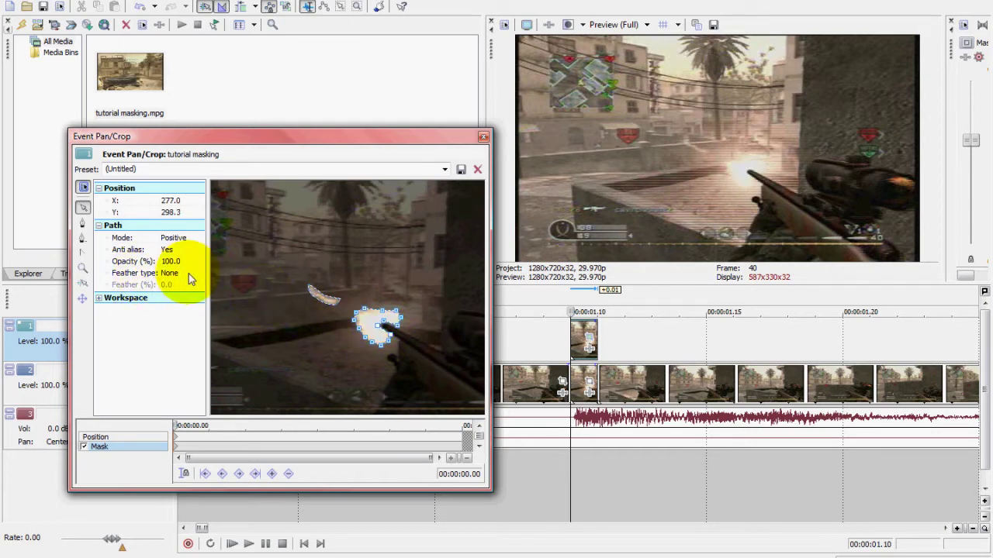
{"action": "left_click", "coordinate": [370, 325]}
{"action": "left_click", "coordinate": [369, 324]}
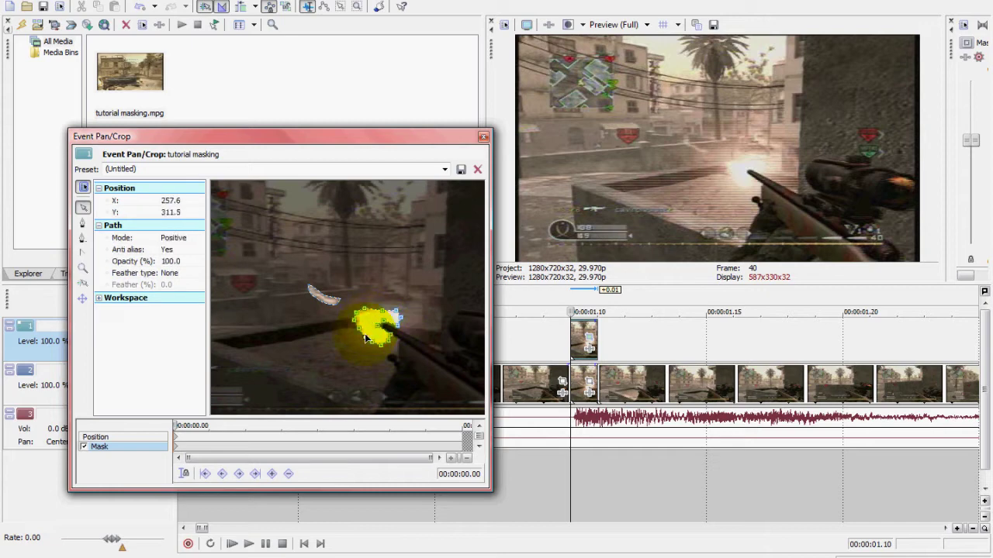
{"action": "left_click", "coordinate": [197, 273]}
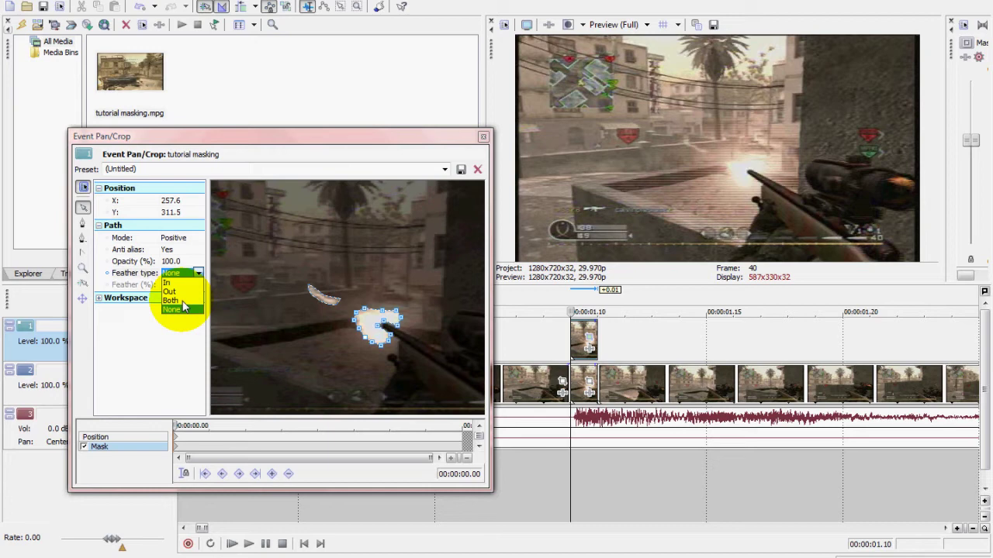
Set the flash mask shape's feather type to Both at 10.4%
{"action": "left_click", "coordinate": [181, 301]}
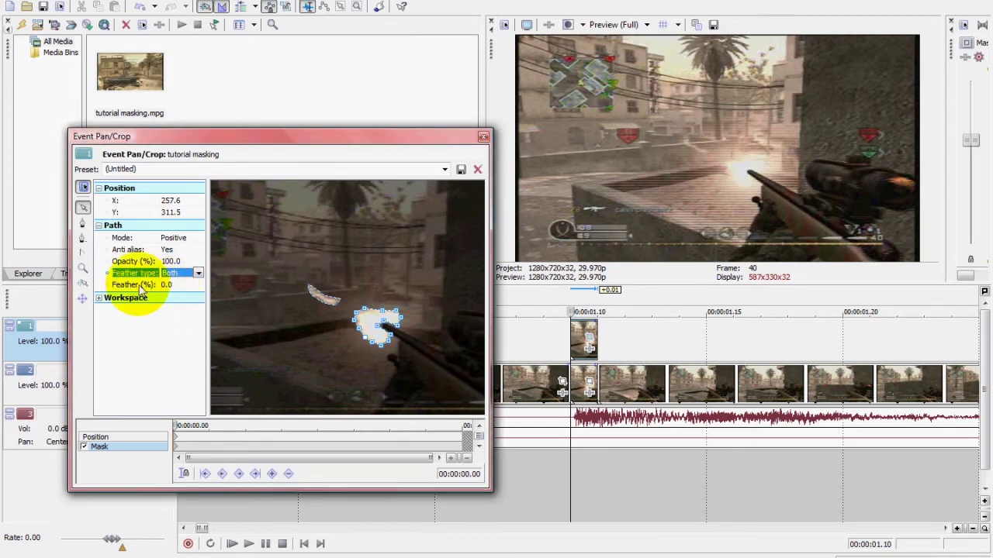
{"action": "left_click", "coordinate": [186, 285]}
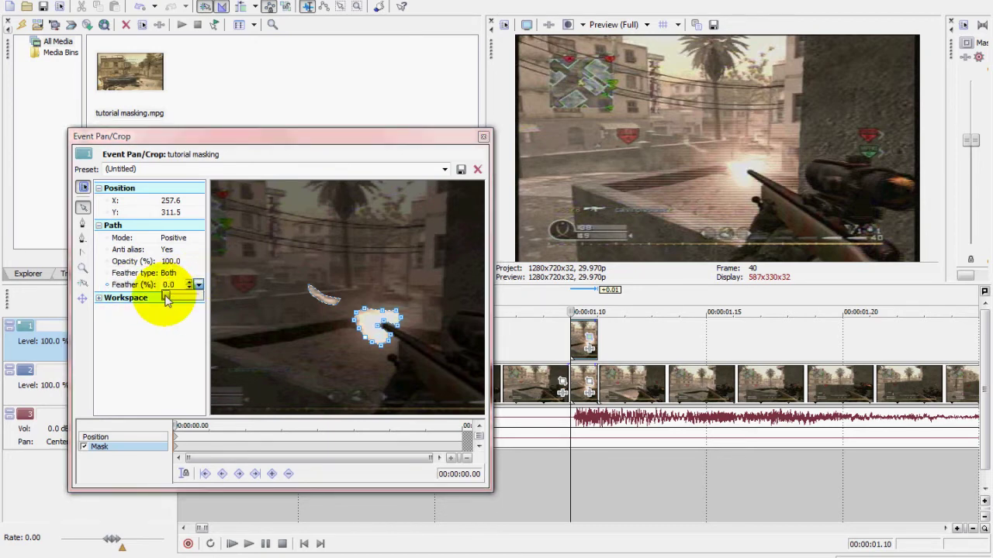
{"action": "left_click_drag", "start_coordinate": [166, 301], "coordinate": [172, 301]}
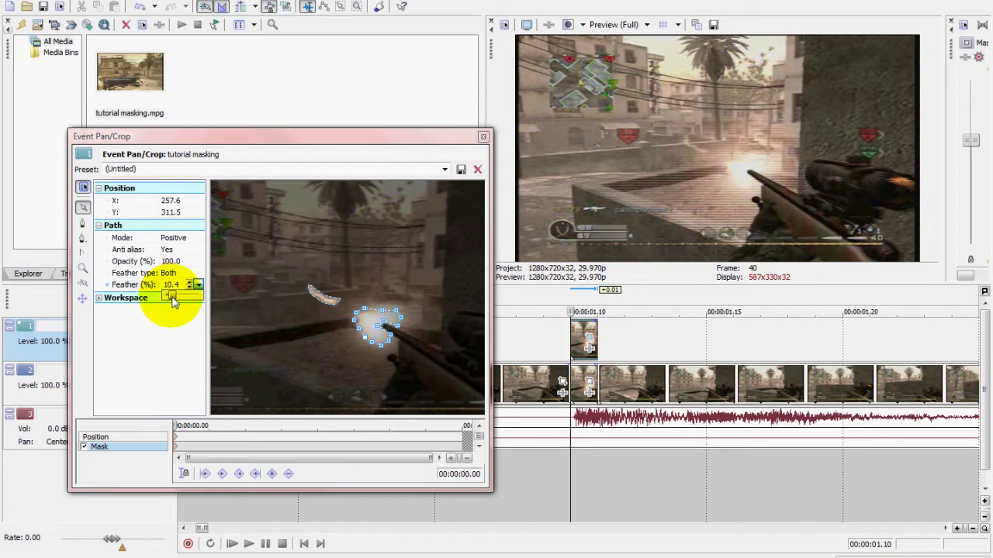
Give the upper-left mask shape Both feathering at 10.4% as well
{"action": "left_click", "coordinate": [332, 298]}
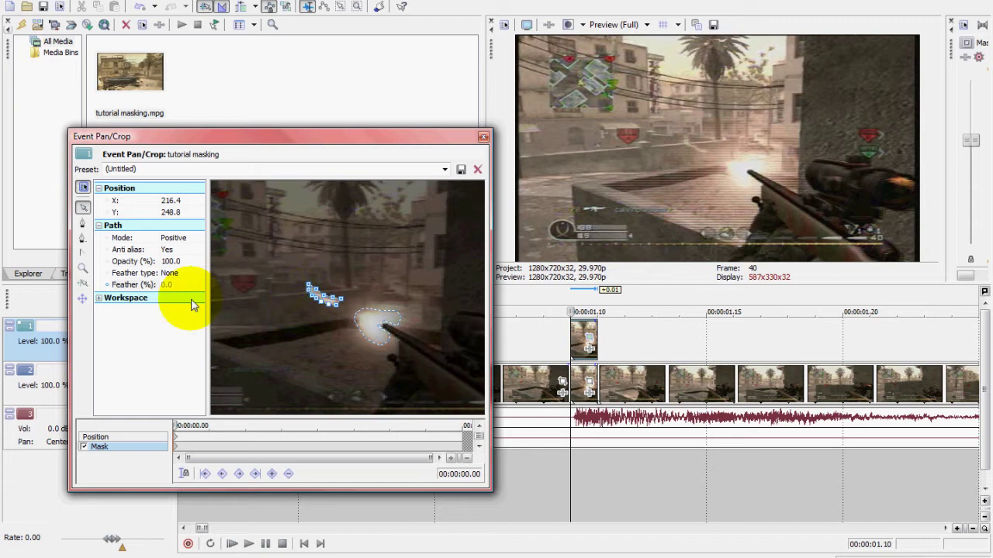
{"action": "left_click", "coordinate": [192, 273]}
{"action": "left_click", "coordinate": [170, 301]}
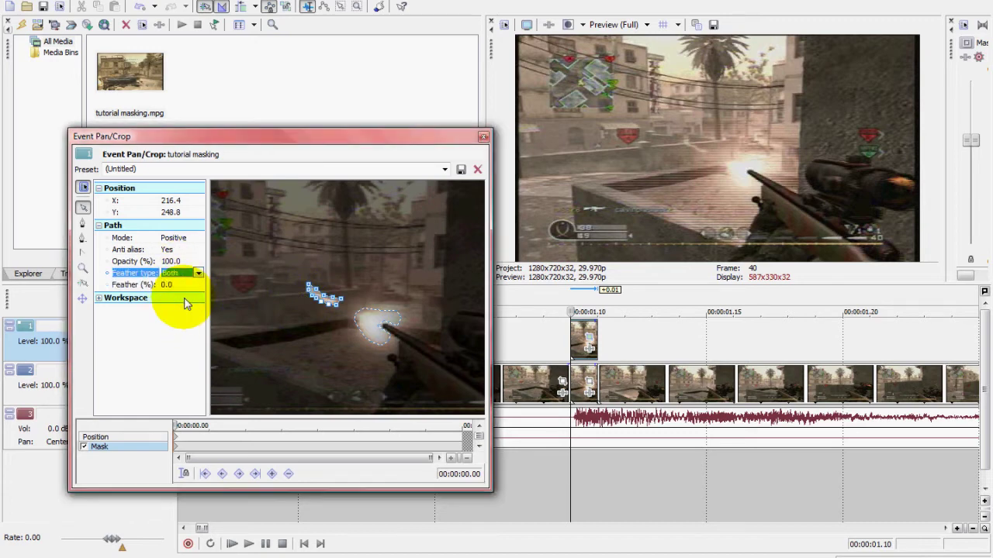
{"action": "left_click", "coordinate": [179, 284]}
{"action": "left_click_drag", "start_coordinate": [198, 285], "coordinate": [172, 299]}
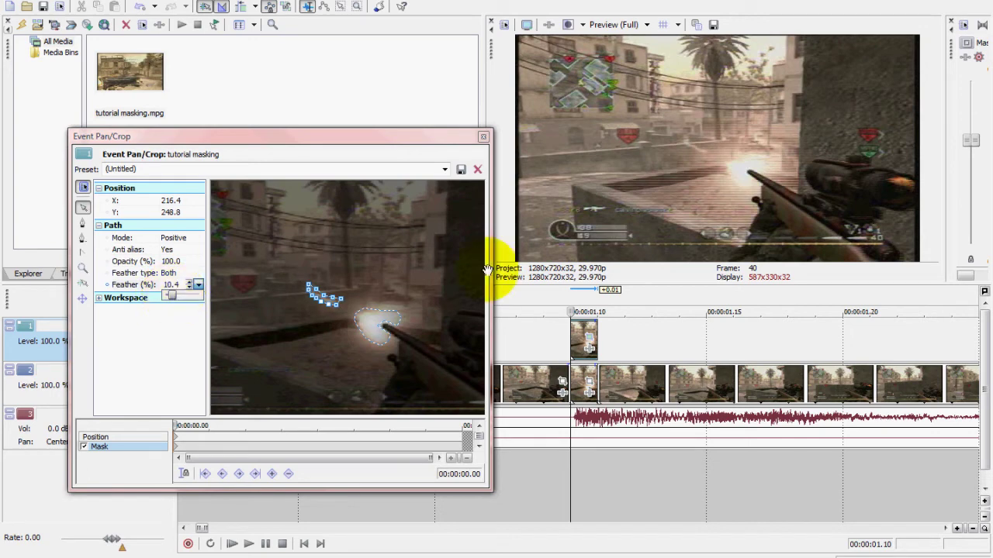
{"action": "left_click_drag", "start_coordinate": [482, 136], "coordinate": [484, 138]}
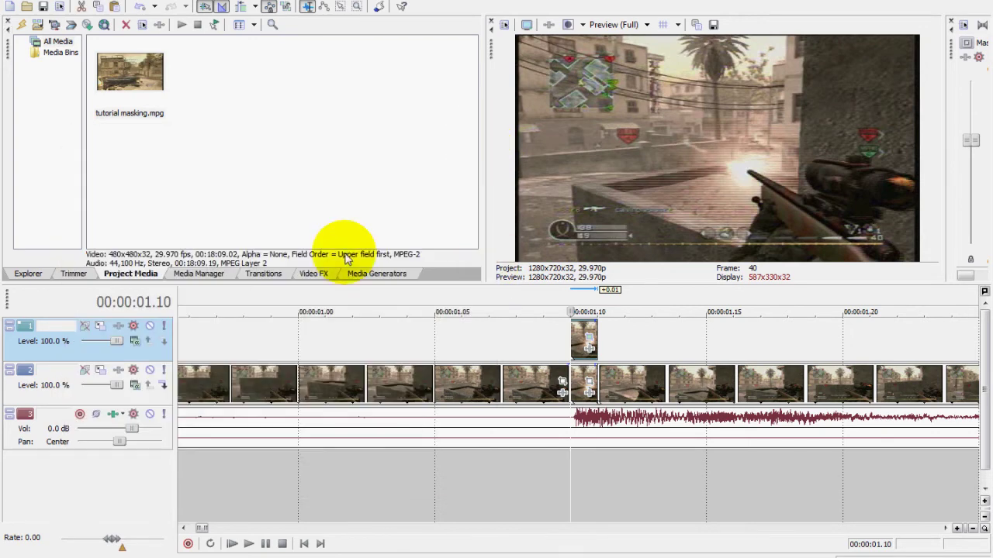
Return the playhead to the masked flash event at 01.10 and show the Color Balance presets in Video FX
{"action": "left_click", "coordinate": [543, 345]}
{"action": "left_click", "coordinate": [409, 349]}
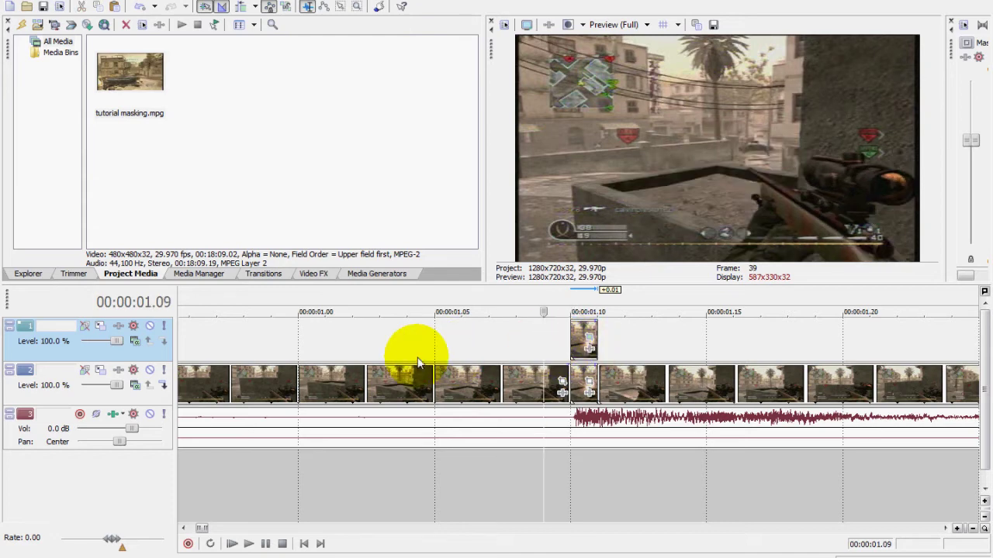
{"action": "scroll", "coordinate": [464, 368], "scroll_direction": "down", "scroll_amount": 3}
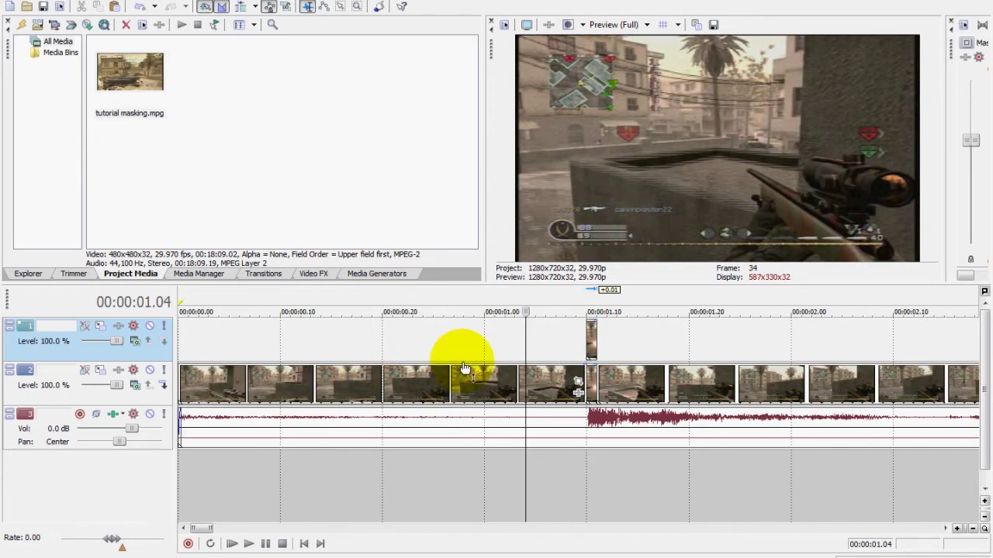
{"action": "left_click", "coordinate": [591, 349]}
{"action": "left_click", "coordinate": [750, 190]}
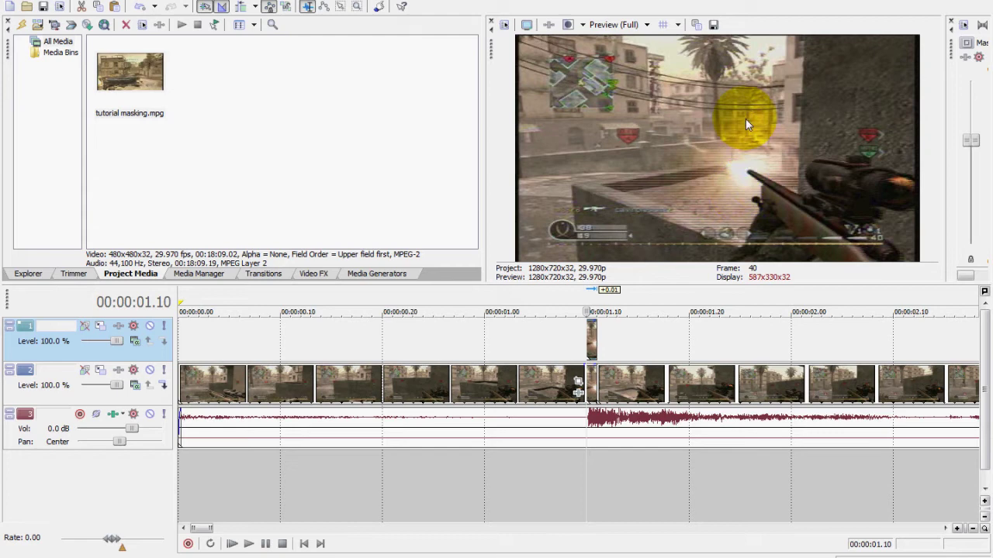
{"action": "left_click", "coordinate": [320, 273]}
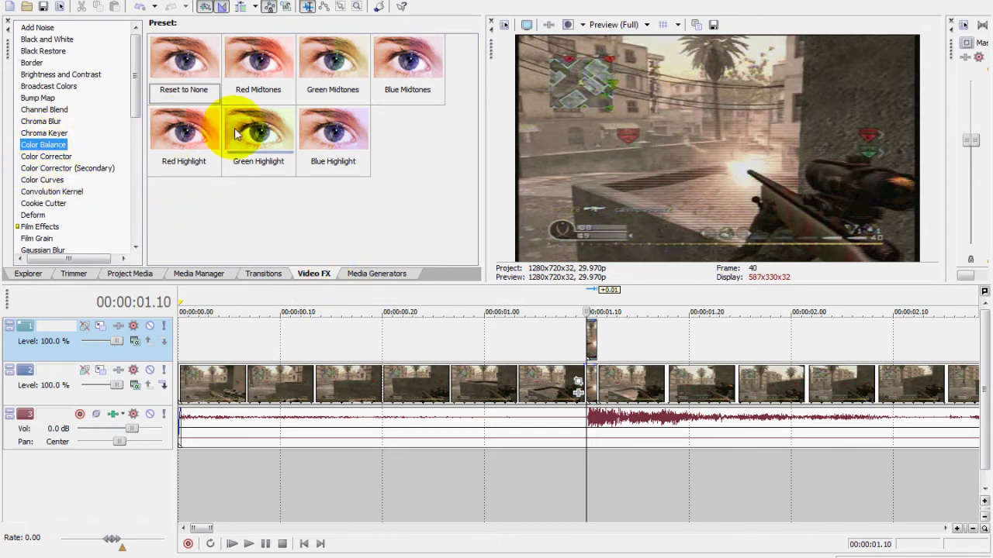
Apply Color Balance to the flash event with Red 0.5, Green -0.5, Blue -0.5
{"action": "left_click_drag", "start_coordinate": [162, 73], "coordinate": [590, 338]}
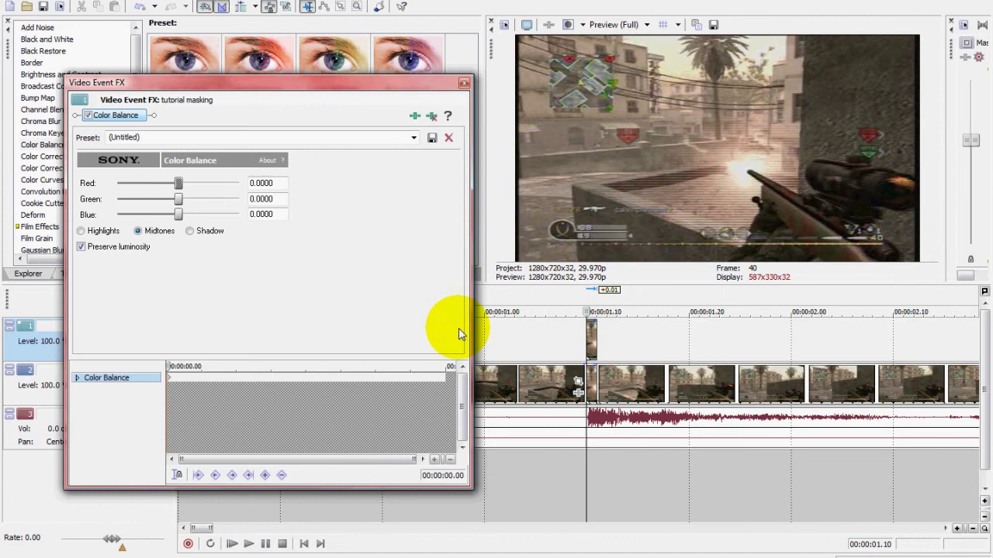
{"action": "left_click_drag", "start_coordinate": [178, 183], "coordinate": [117, 199]}
{"action": "mouse_move", "coordinate": [174, 218]}
{"action": "left_mouse_down"}
{"action": "mouse_move", "coordinate": [195, 220]}
{"action": "mouse_move", "coordinate": [155, 220]}
{"action": "mouse_move", "coordinate": [178, 217]}
{"action": "left_mouse_up"}
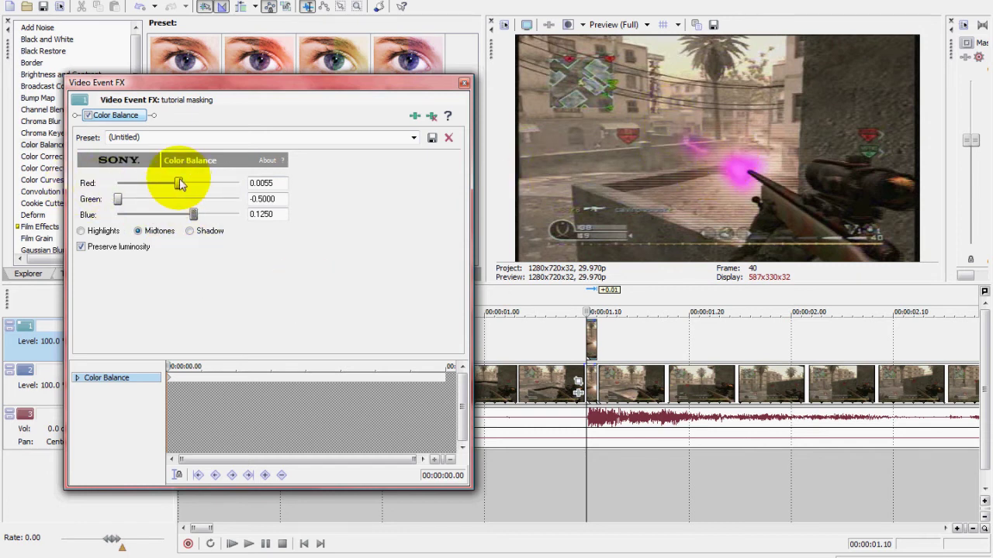
{"action": "left_click_drag", "start_coordinate": [180, 183], "coordinate": [240, 192]}
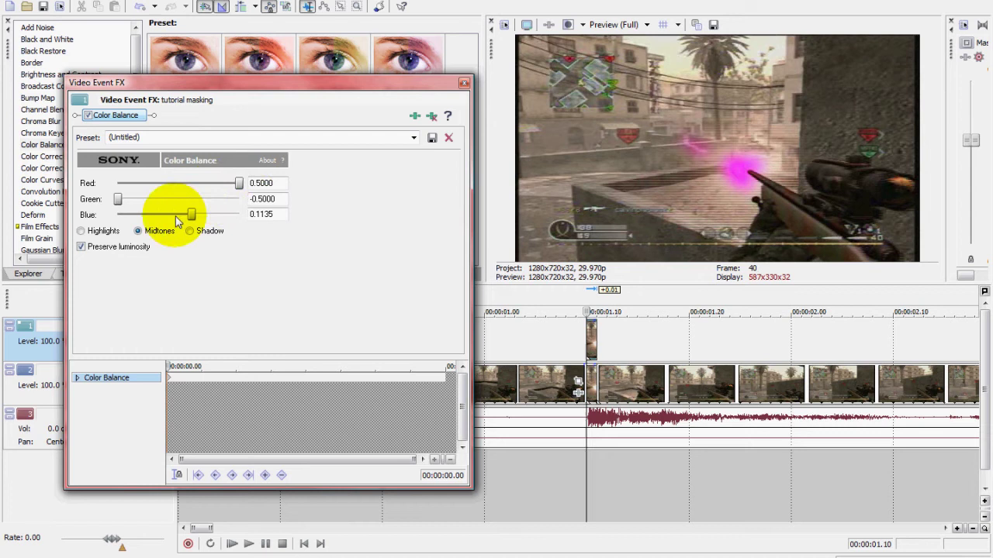
{"action": "left_click_drag", "start_coordinate": [175, 217], "coordinate": [89, 210]}
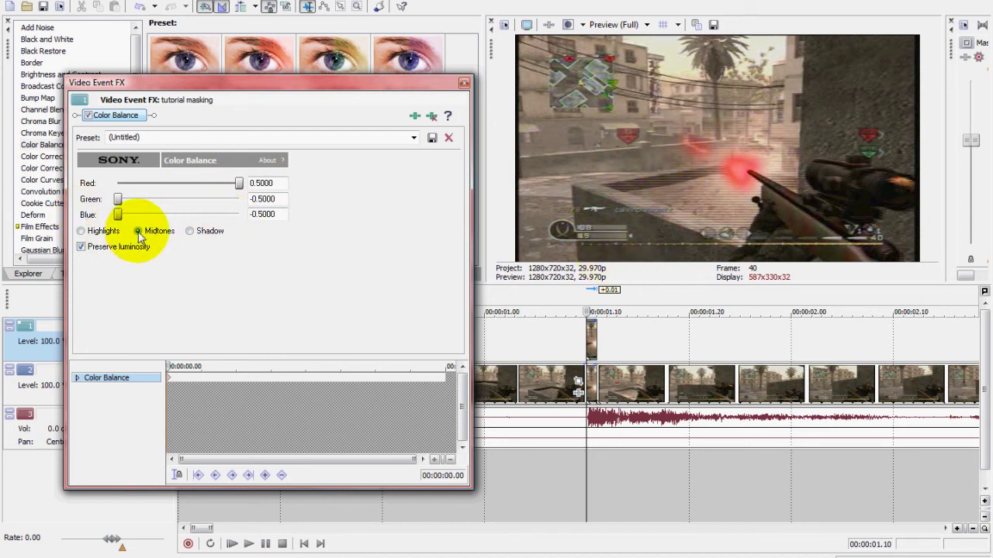
Compare Highlights and Shadows, then keep the colour shift on Midtones
{"action": "left_click", "coordinate": [82, 231]}
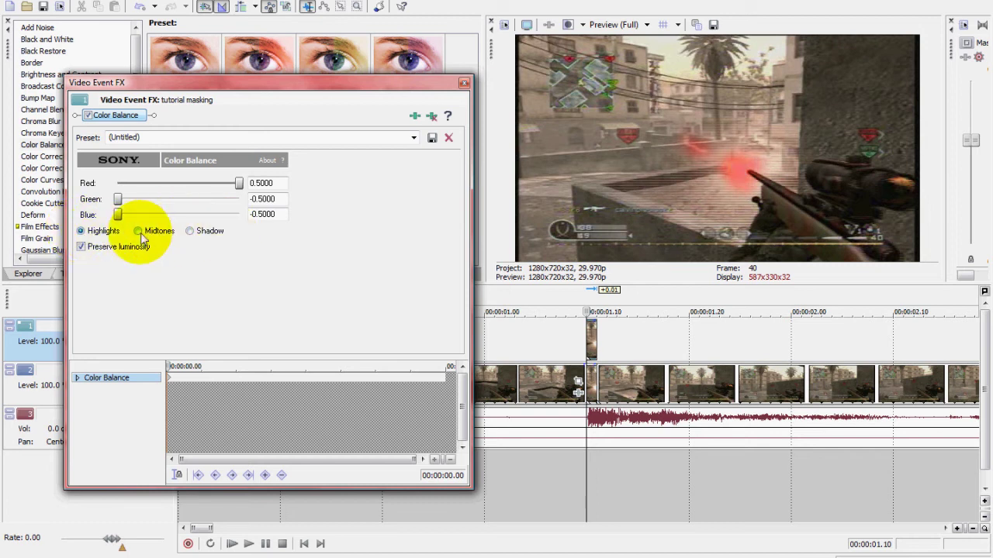
{"action": "left_click", "coordinate": [138, 232]}
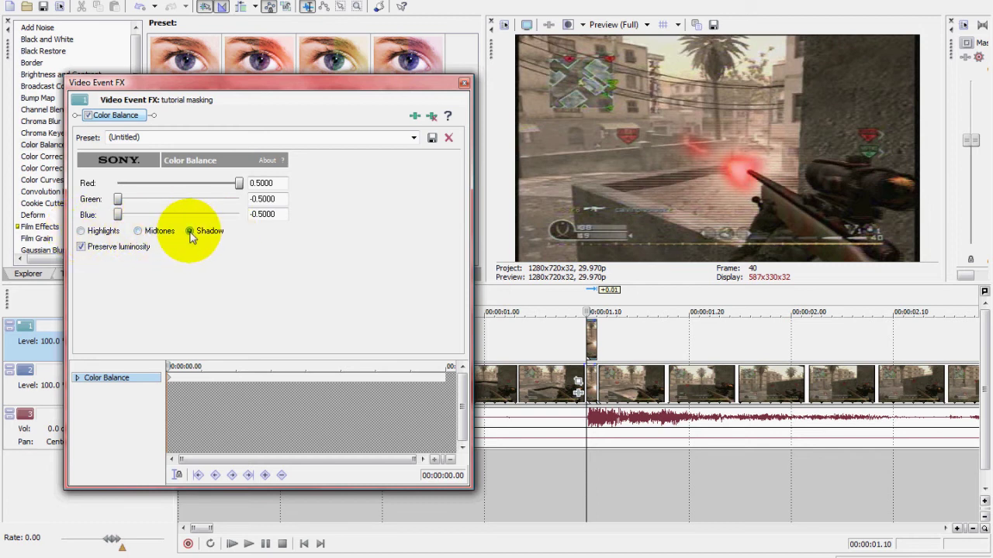
{"action": "left_click", "coordinate": [138, 231]}
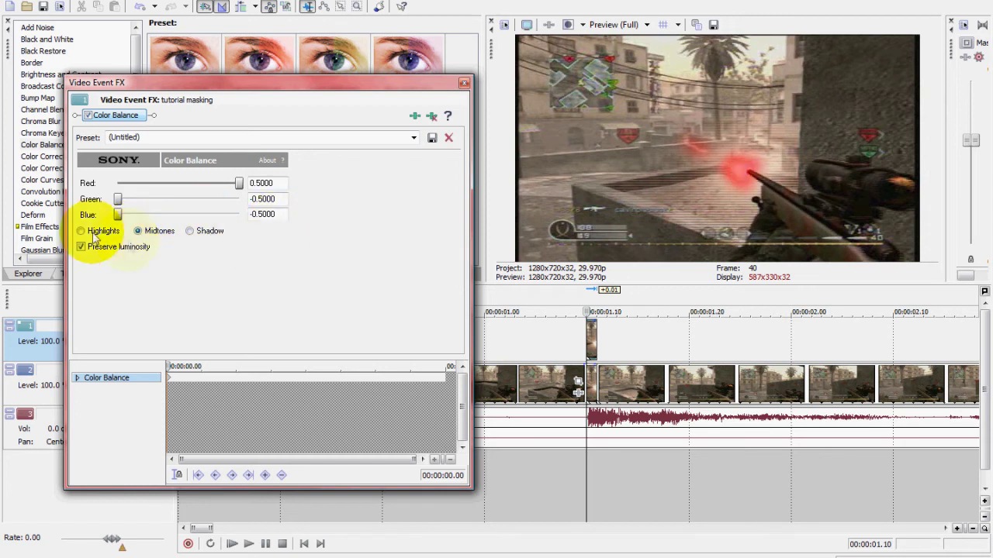
{"action": "left_click", "coordinate": [190, 232]}
{"action": "left_click", "coordinate": [139, 232]}
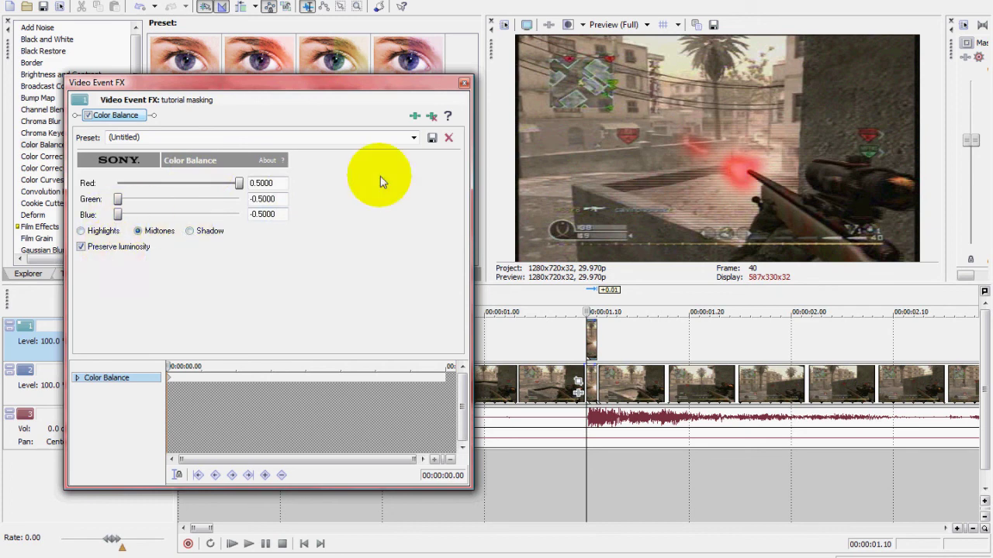
Close Video Event FX and scrub between 00:00:00.15 and 00:00:00.28, ending on the red flash
{"action": "left_click", "coordinate": [464, 83]}
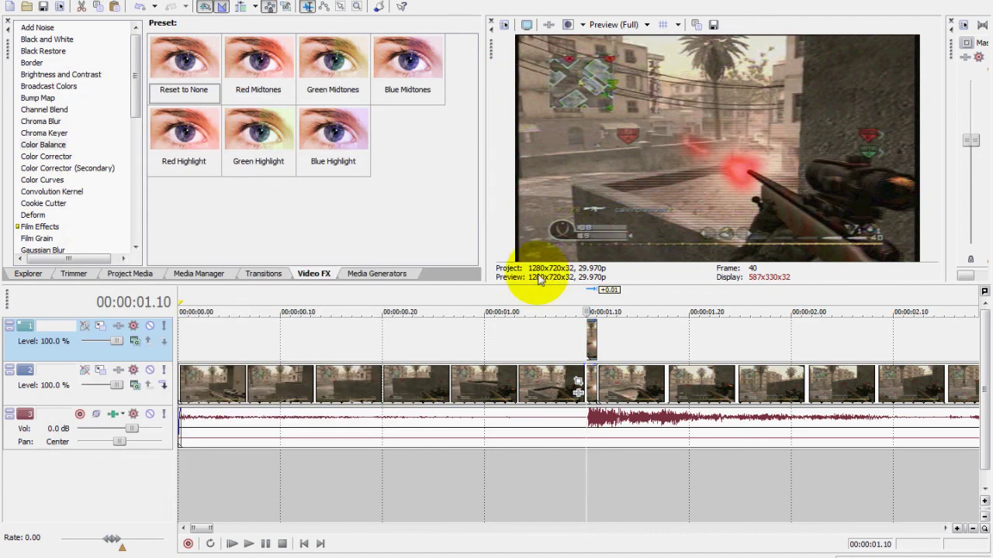
{"action": "scroll", "coordinate": [492, 360], "scroll_direction": "down", "scroll_amount": 2}
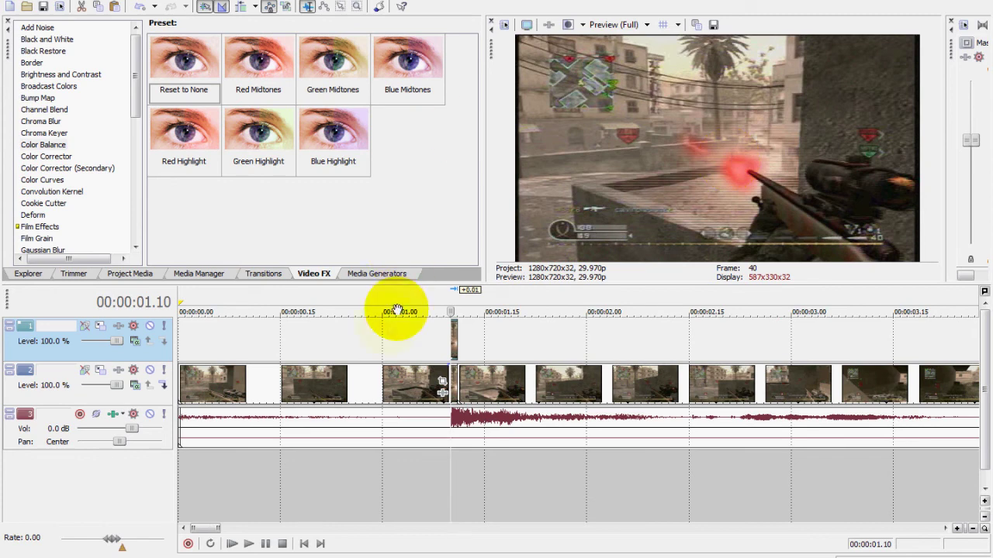
{"action": "left_click", "coordinate": [326, 357]}
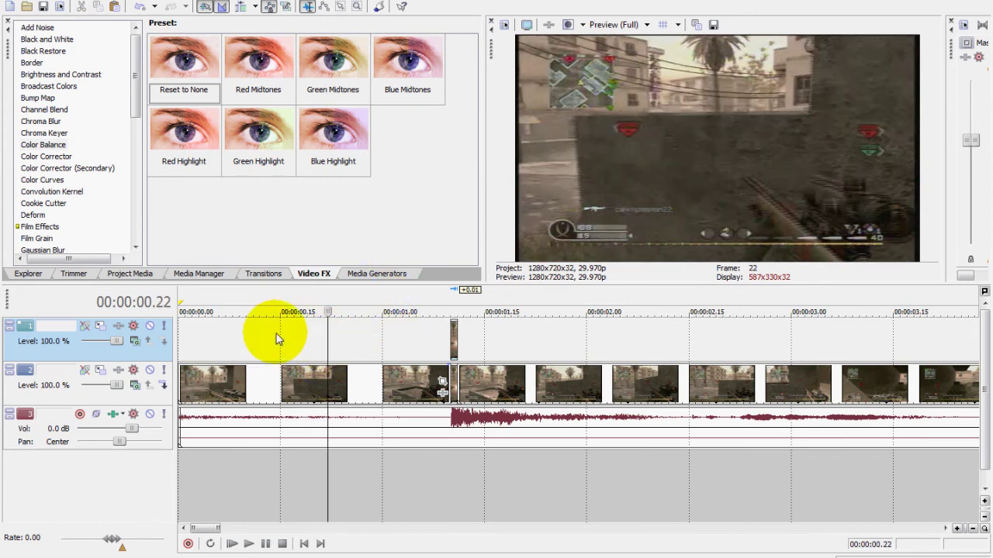
{"action": "left_click", "coordinate": [280, 334]}
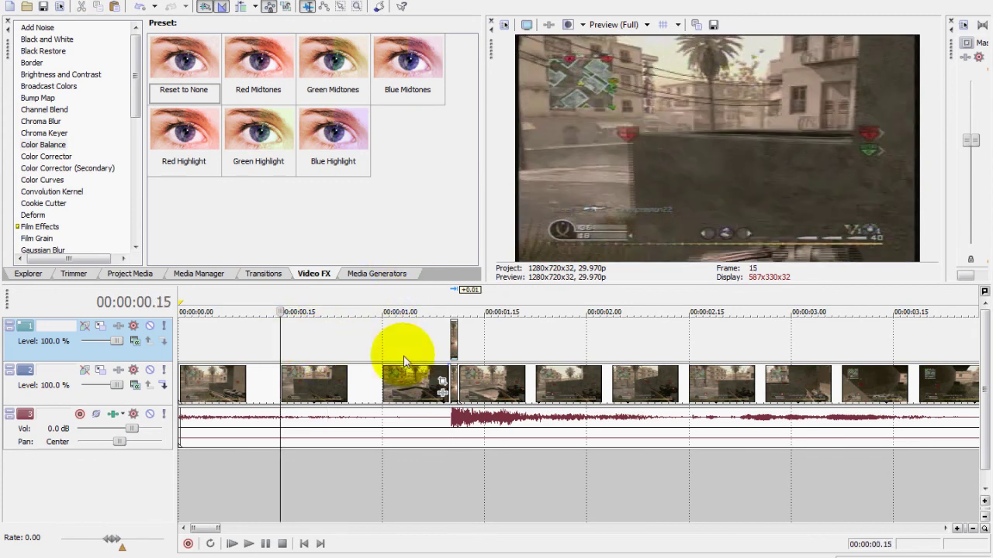
{"action": "left_click", "coordinate": [452, 332]}
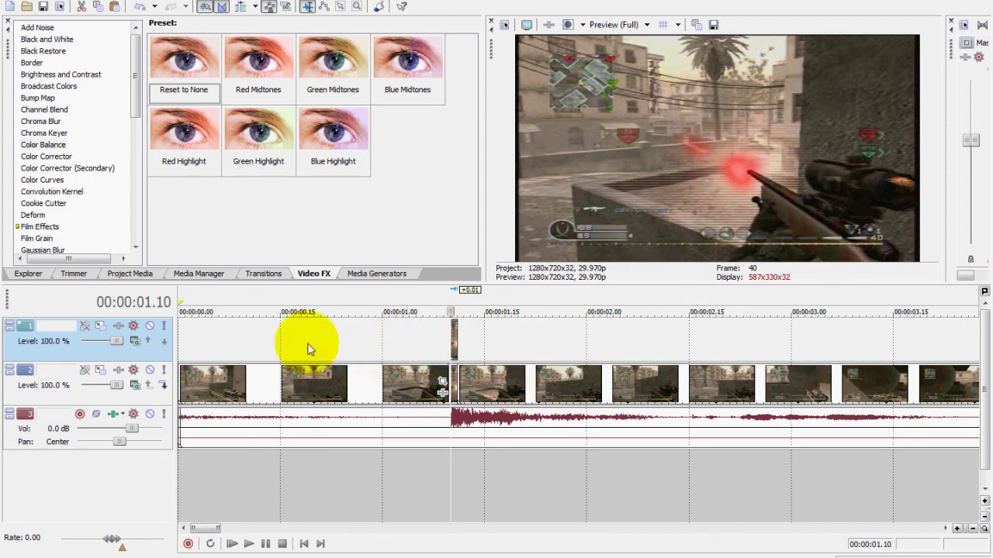
{"action": "scroll", "coordinate": [295, 346], "scroll_direction": "down", "scroll_amount": 3}
{"action": "left_click", "coordinate": [250, 336]}
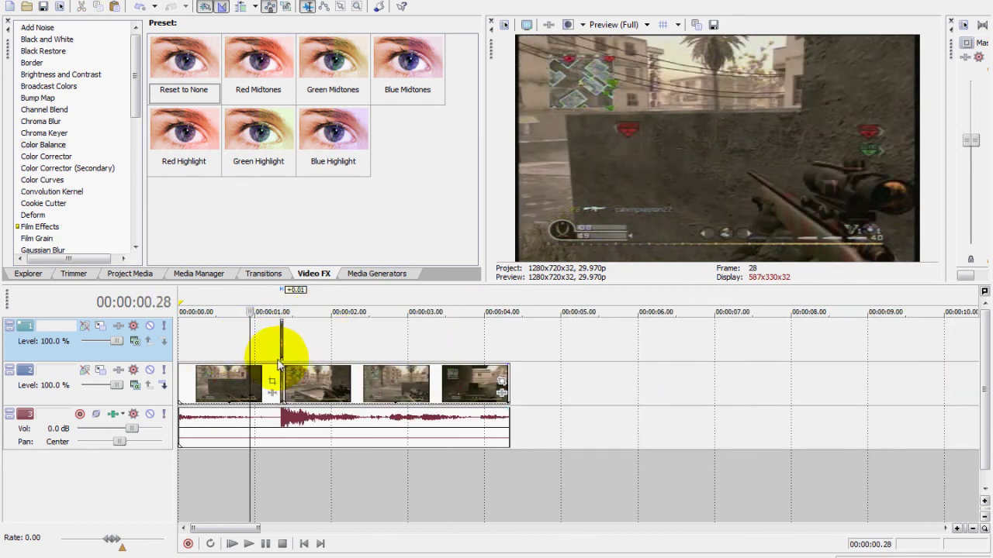
{"action": "left_click", "coordinate": [282, 337]}
{"action": "scroll", "coordinate": [504, 395], "scroll_direction": "up", "scroll_amount": 5}
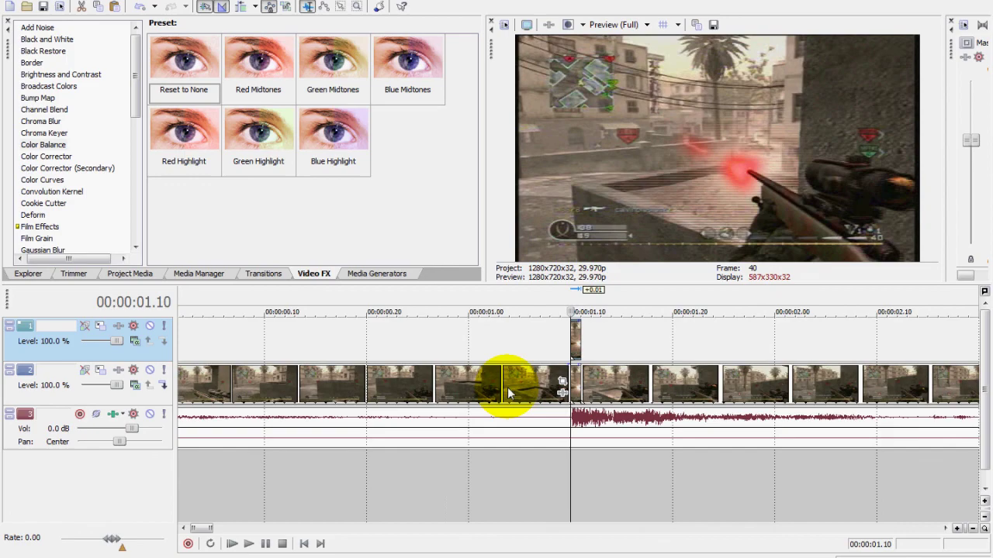